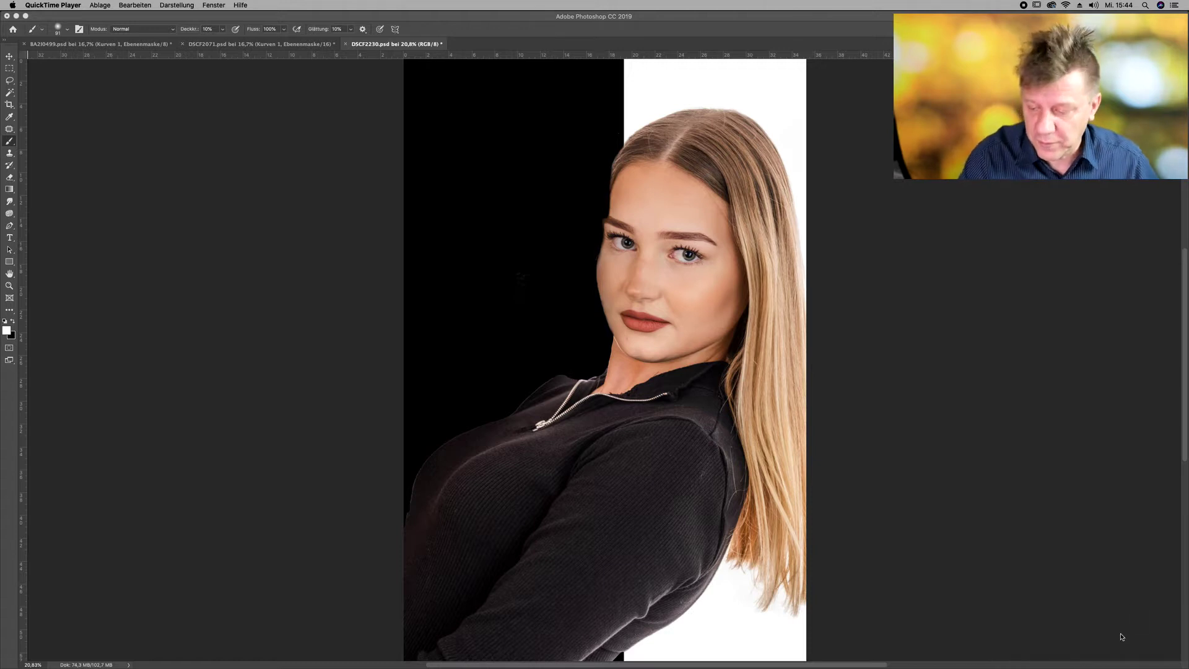
Step: Create a layer group and try adding a black-and-white adjustment layer
click(1109, 653)
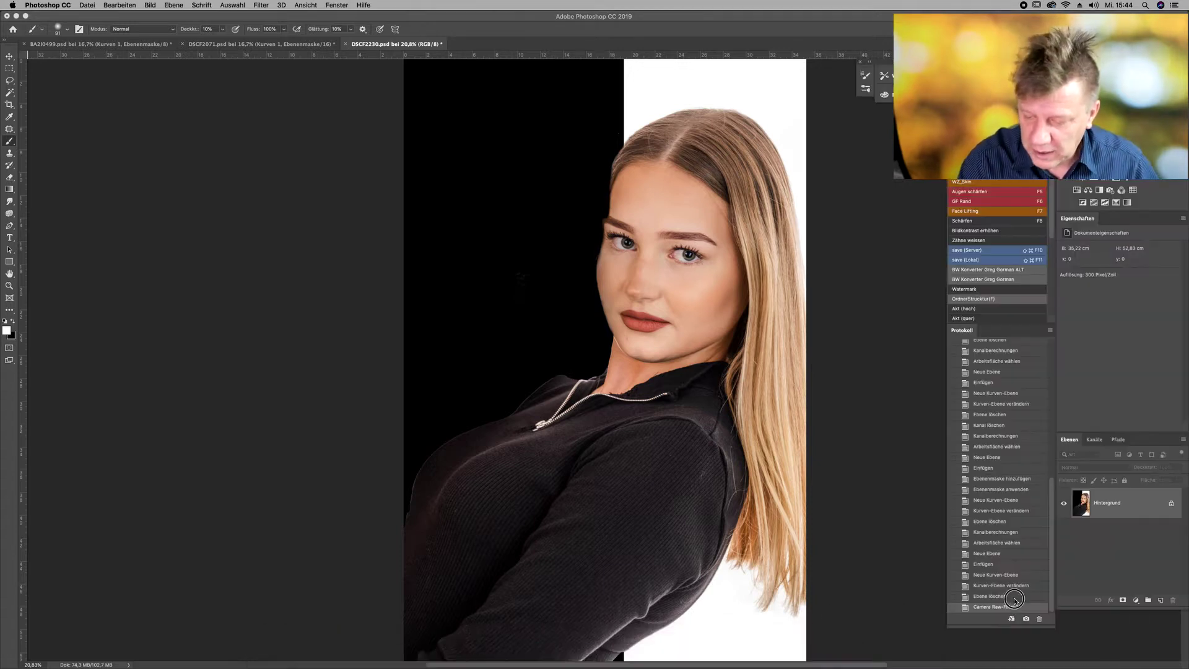
click(1138, 603)
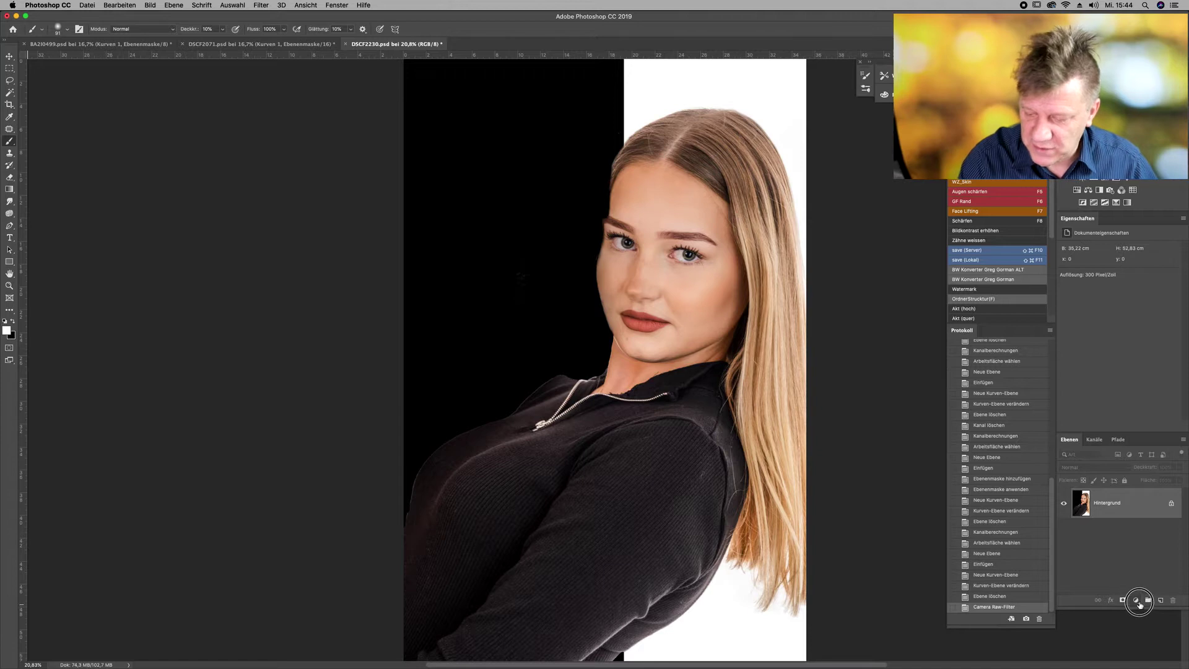
click(1140, 604)
click(1137, 603)
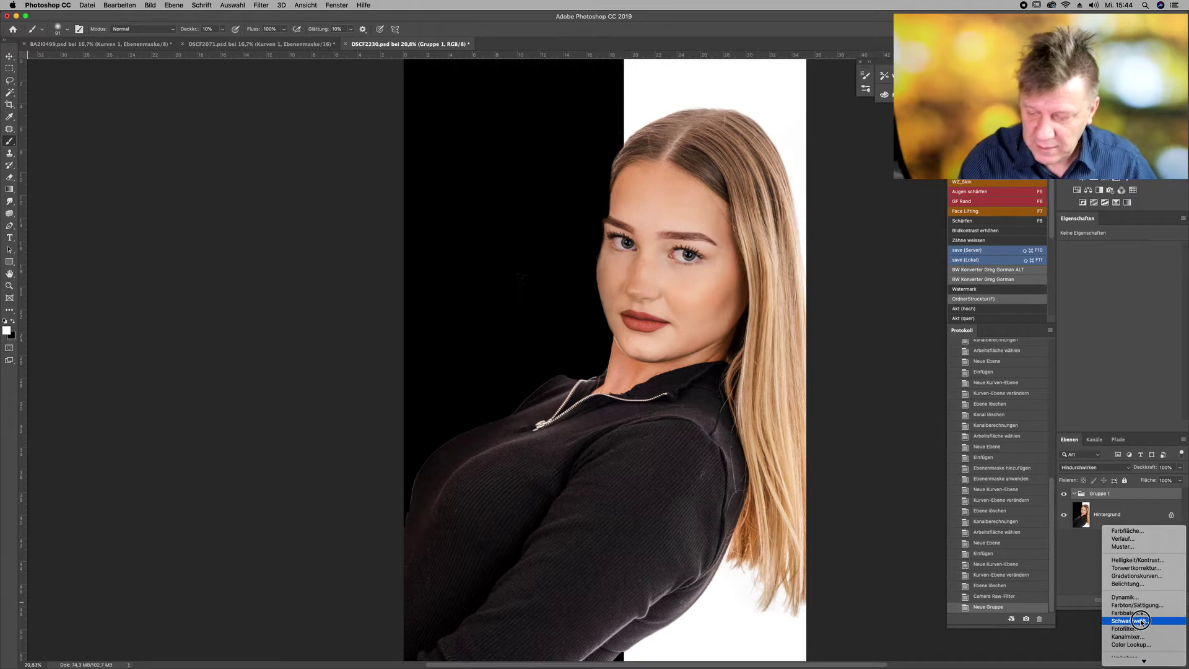
click(1038, 645)
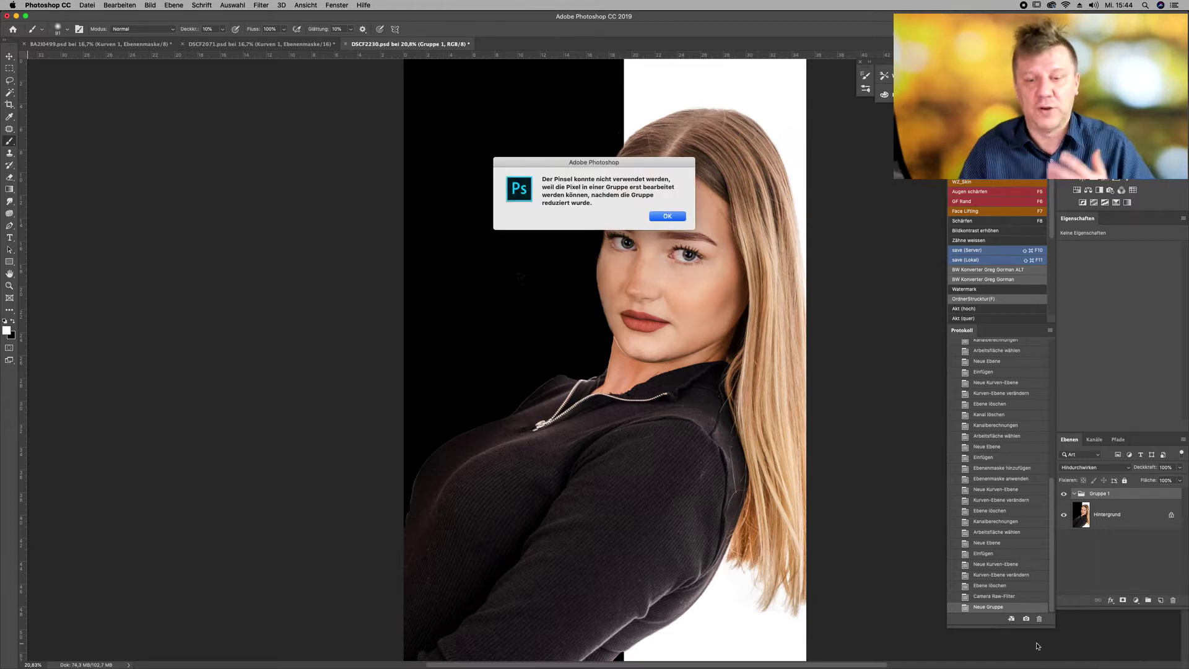
Step: Dismiss the error, delete the empty Gruppe 1, and open Bild > Kanalberechnungen
click(666, 217)
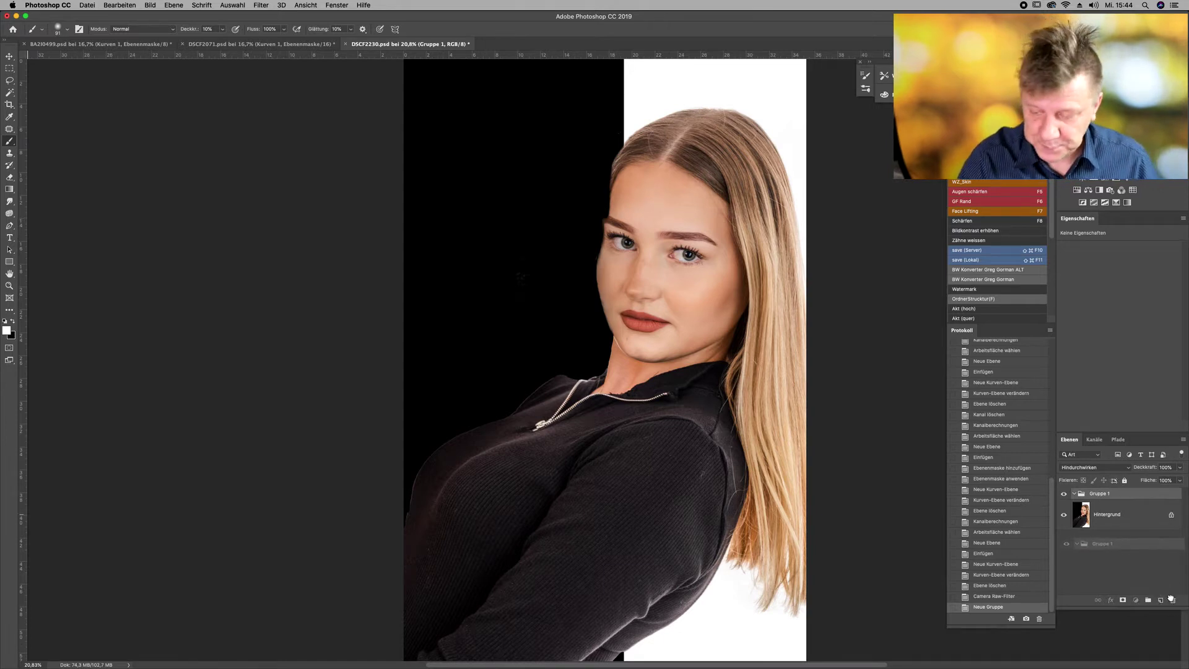
drag(1109, 495, 1171, 599)
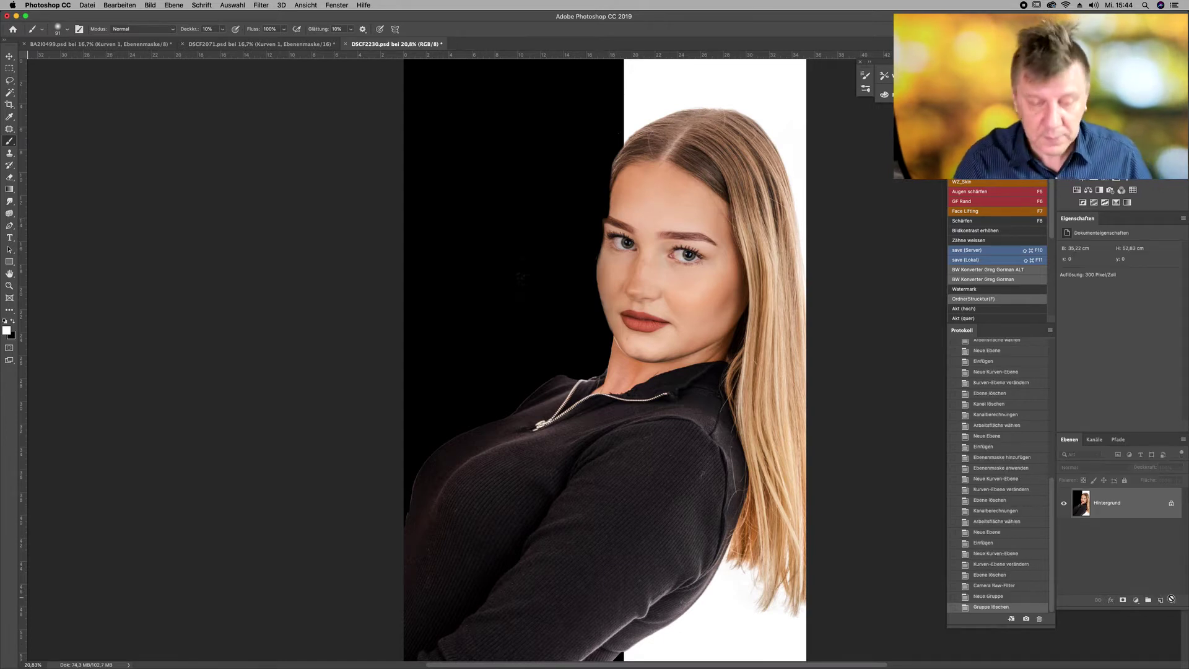
click(150, 5)
click(181, 153)
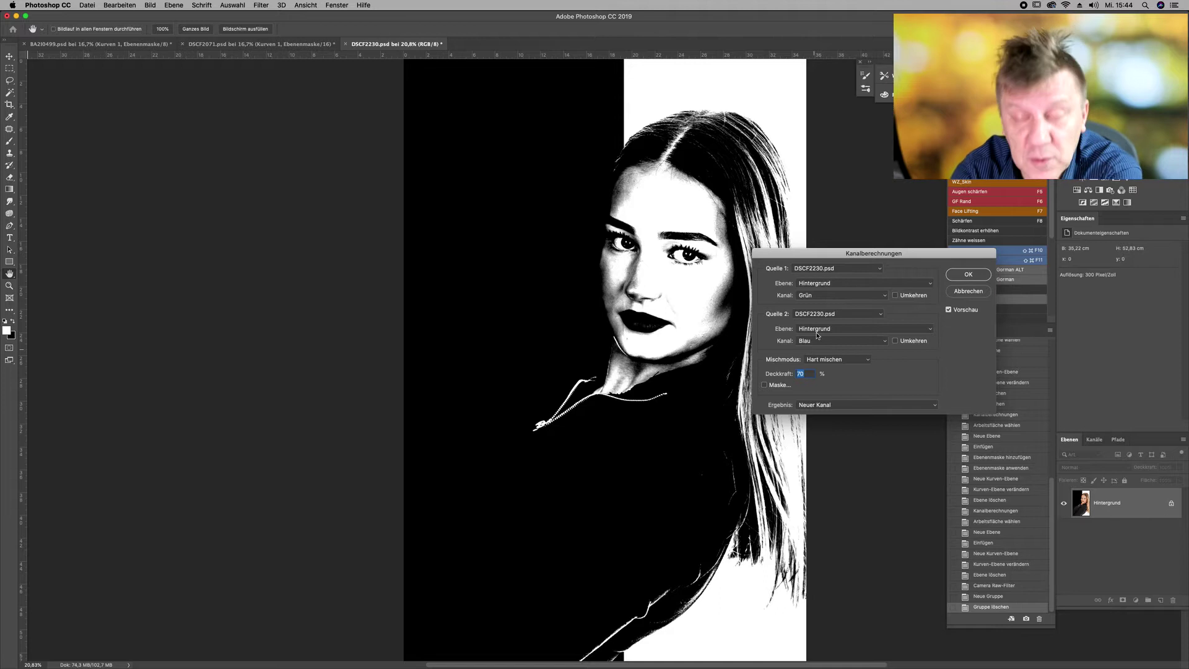
Step: Blend Rot and Grün in Strahlendes Licht at 100% opacity into a new channel
click(843, 297)
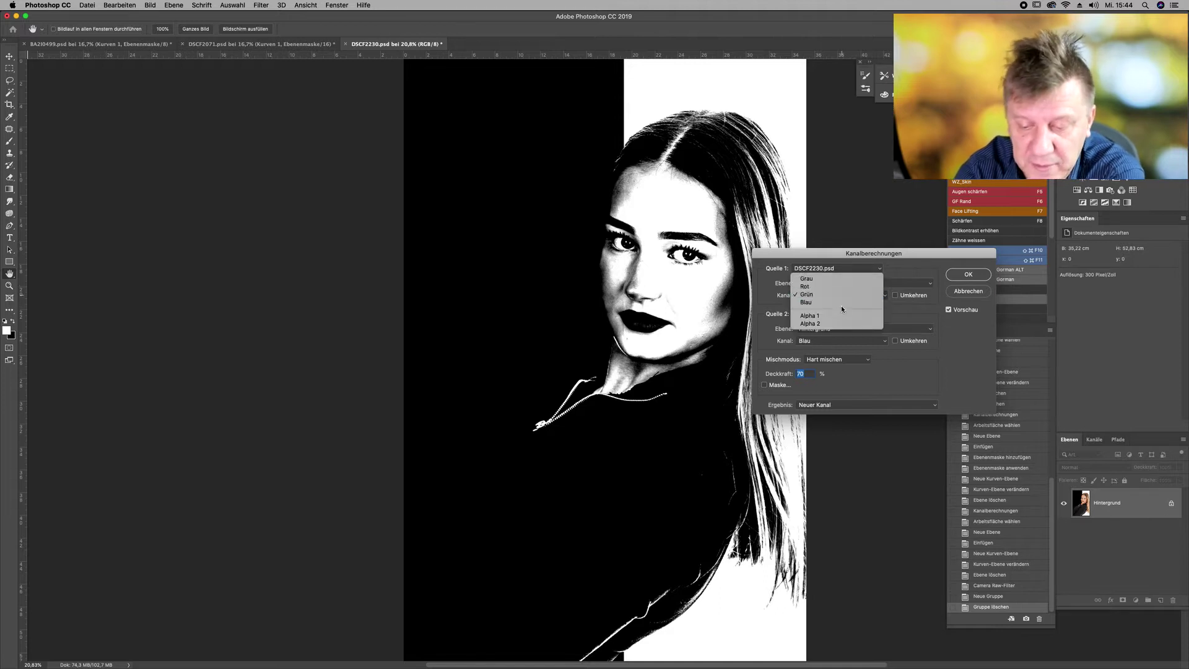
click(842, 303)
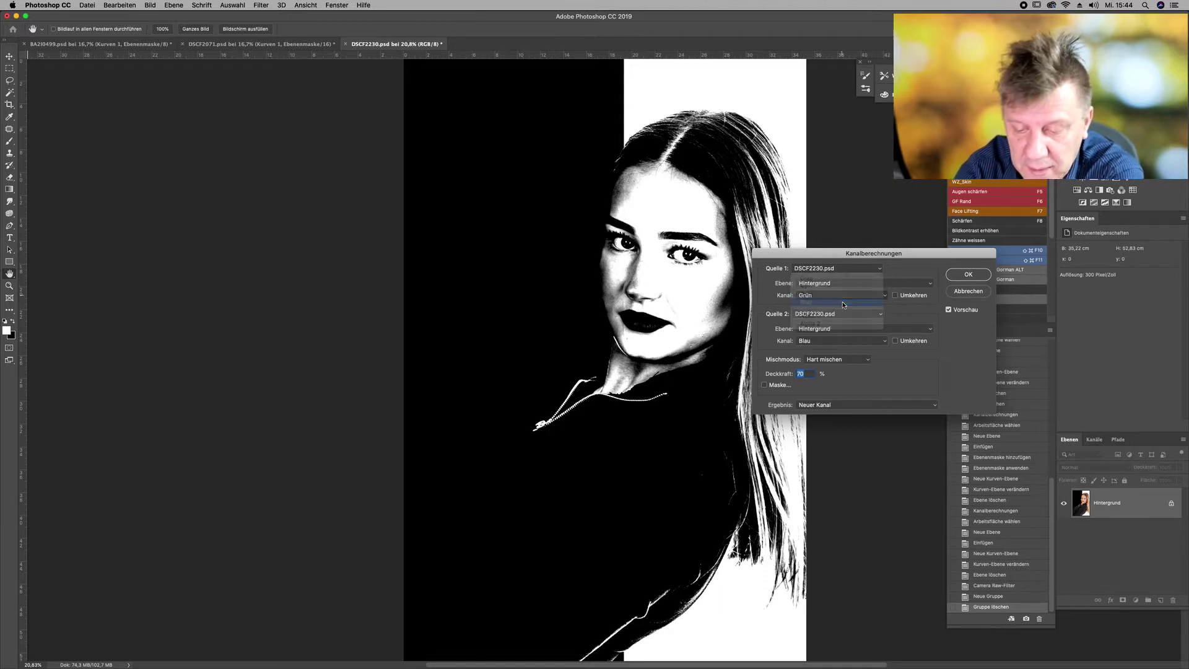
click(853, 342)
click(843, 332)
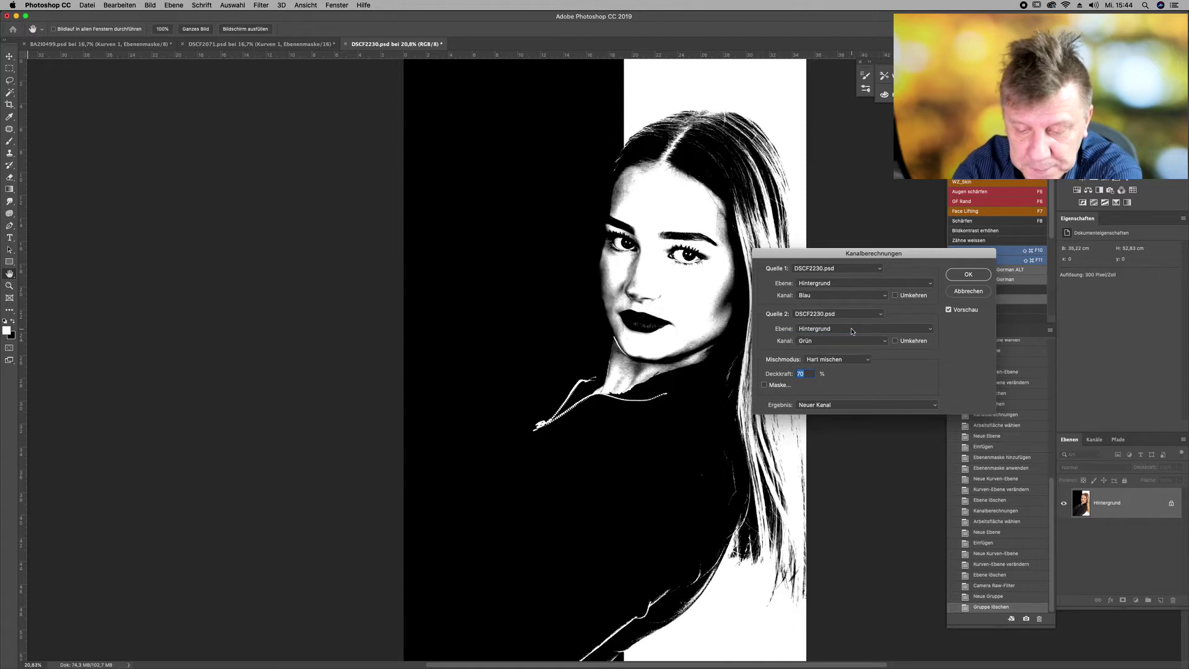
click(847, 295)
click(843, 276)
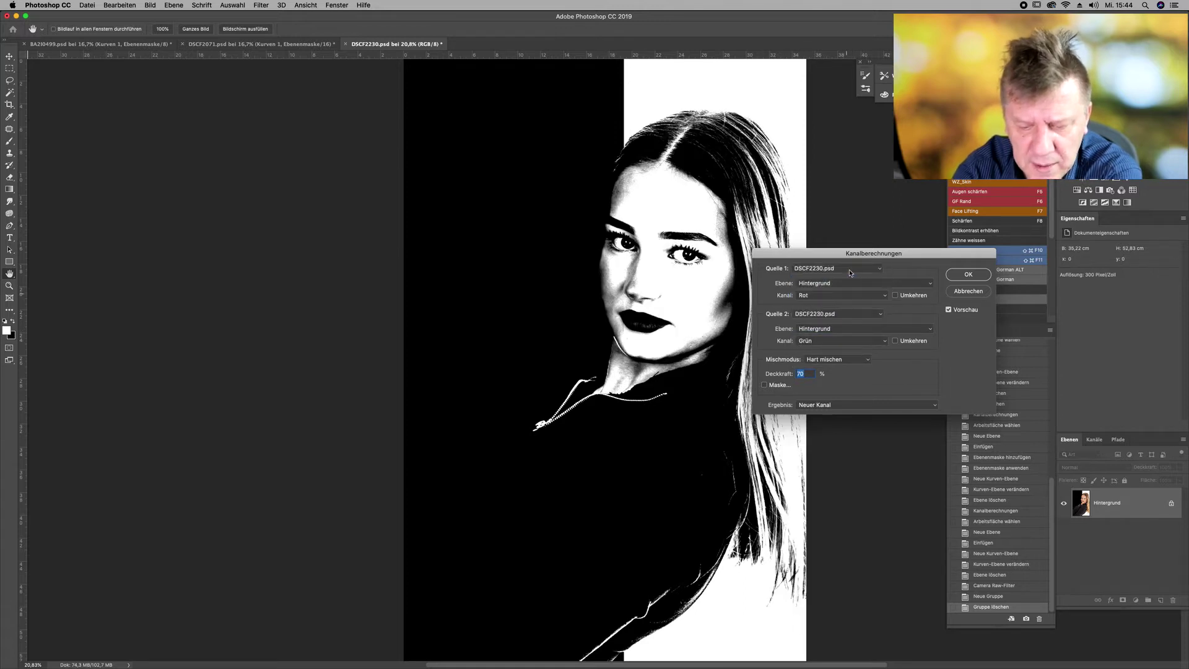
click(839, 362)
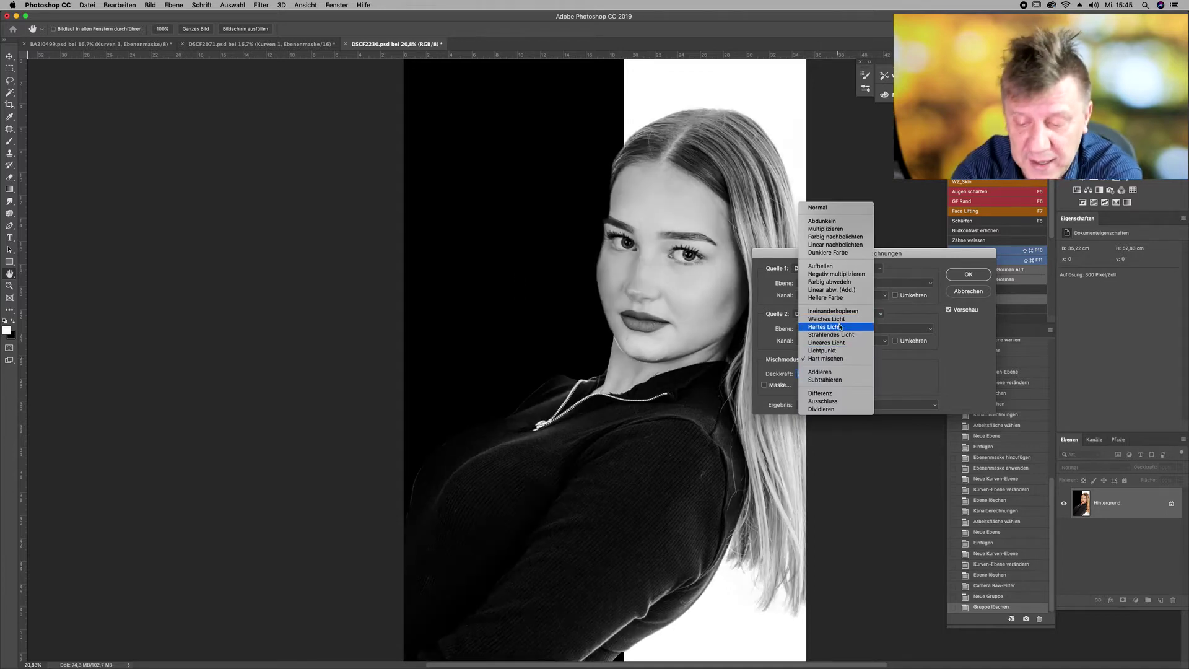
click(840, 334)
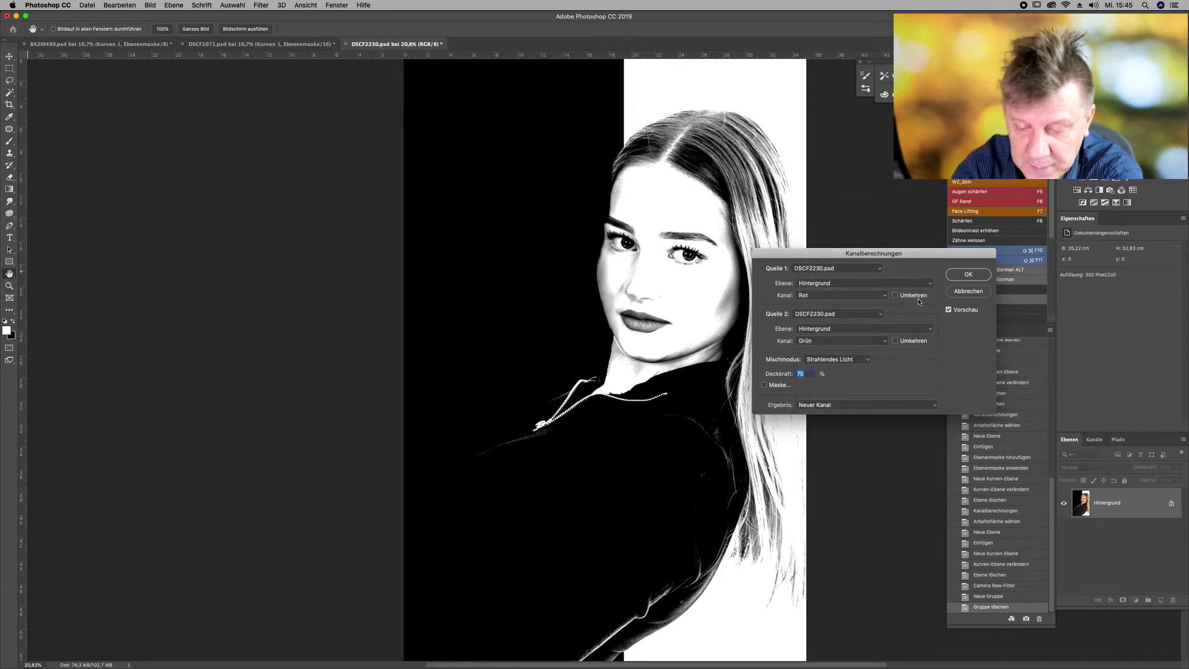
text(100)
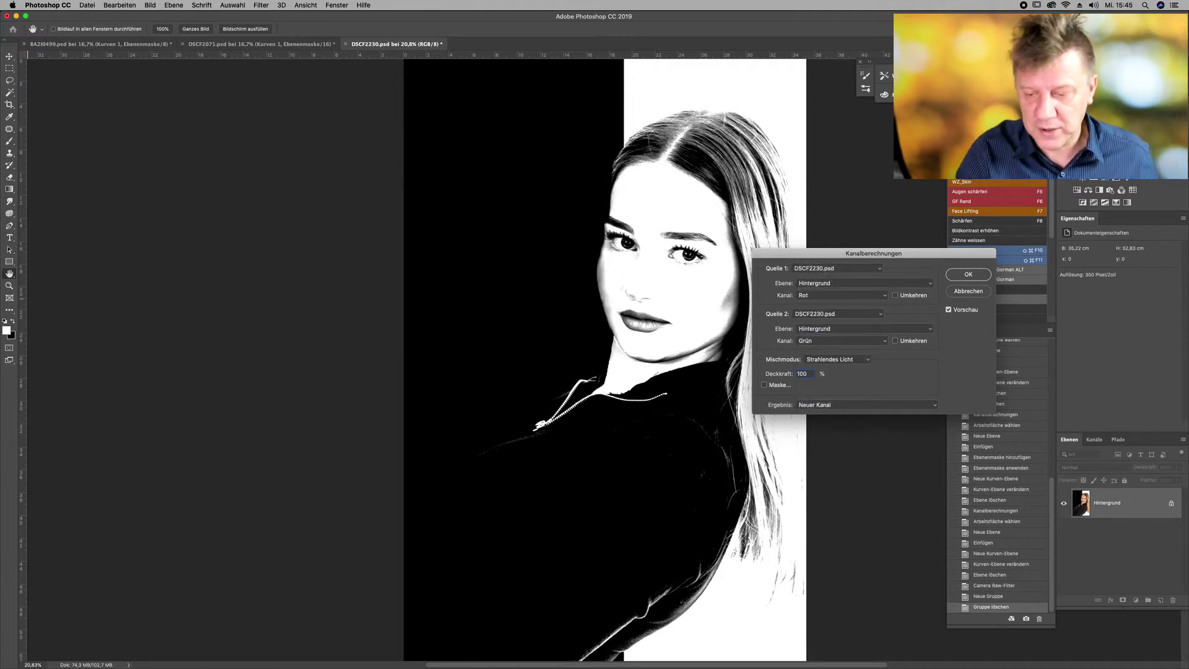
click(967, 273)
key(b)
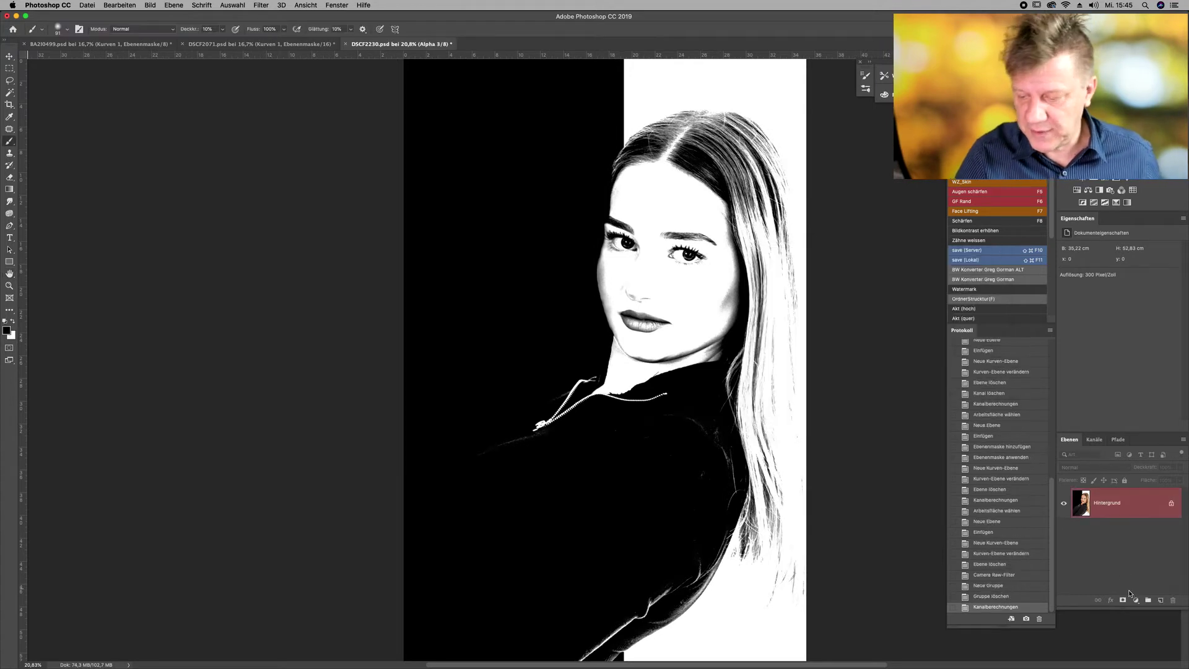
Step: Copy the whole Alpha 3 channel onto new layer Ebene 1, then add a layer group
click(1095, 439)
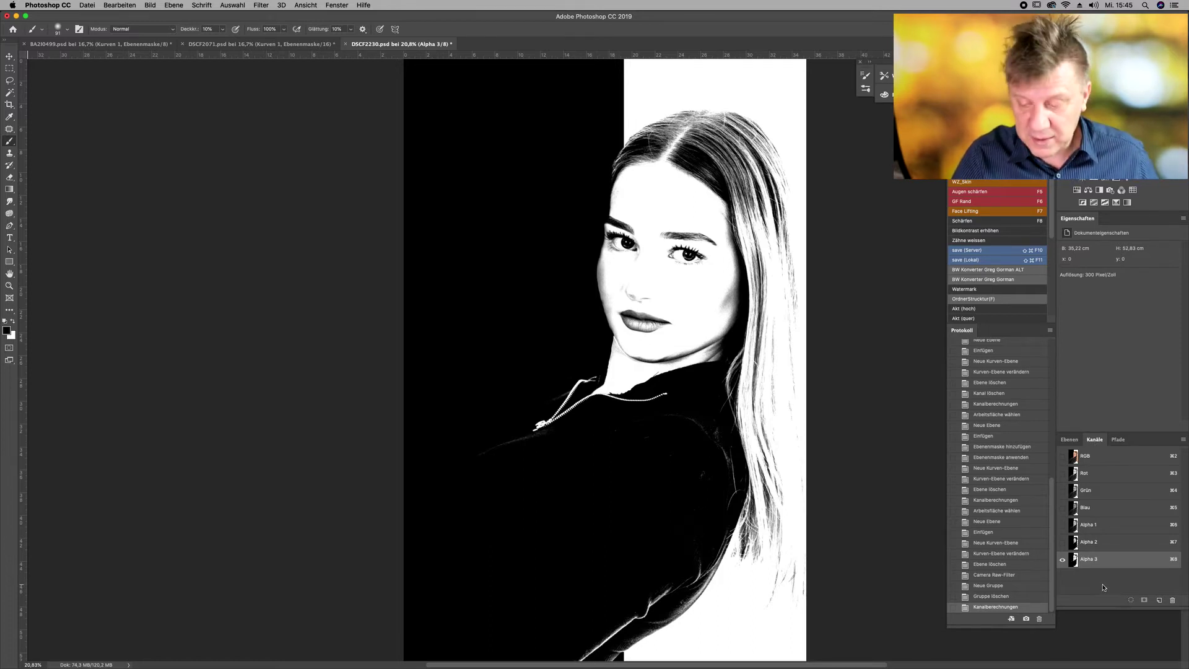
key(super+a)
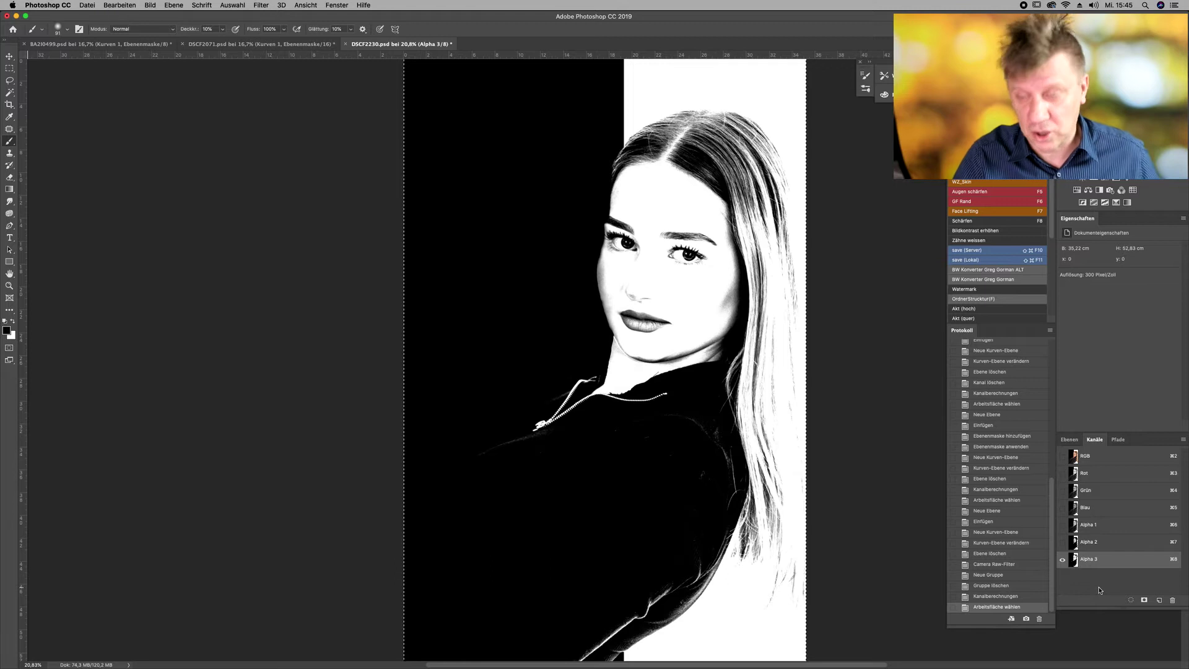
click(1072, 441)
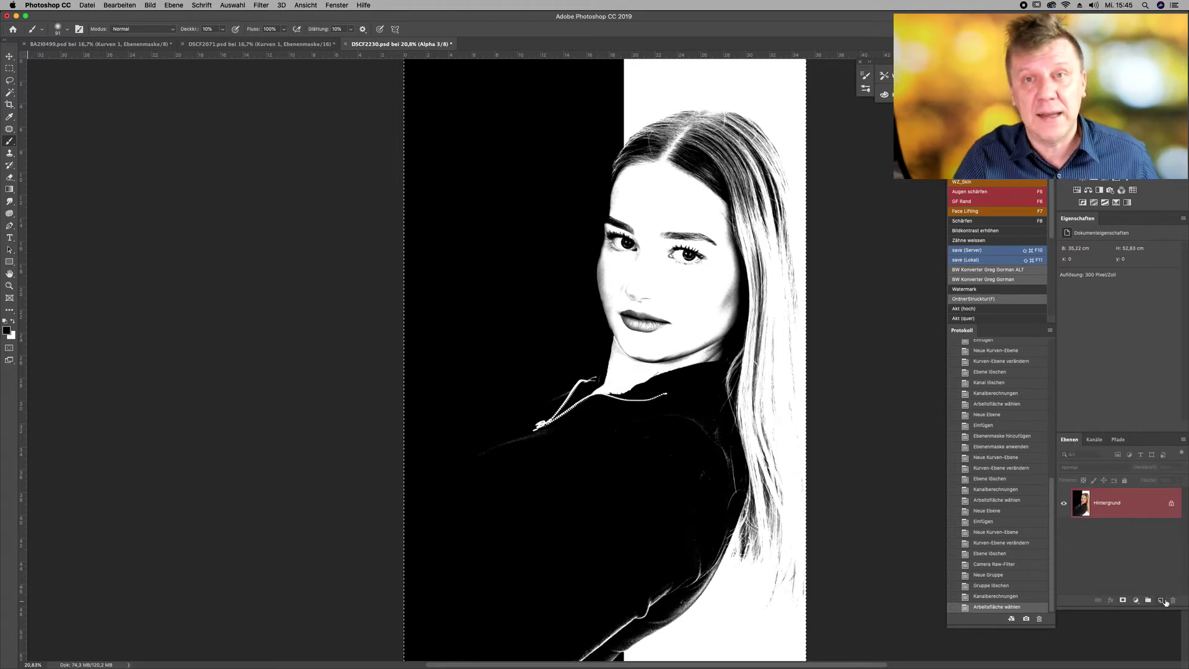
click(1162, 601)
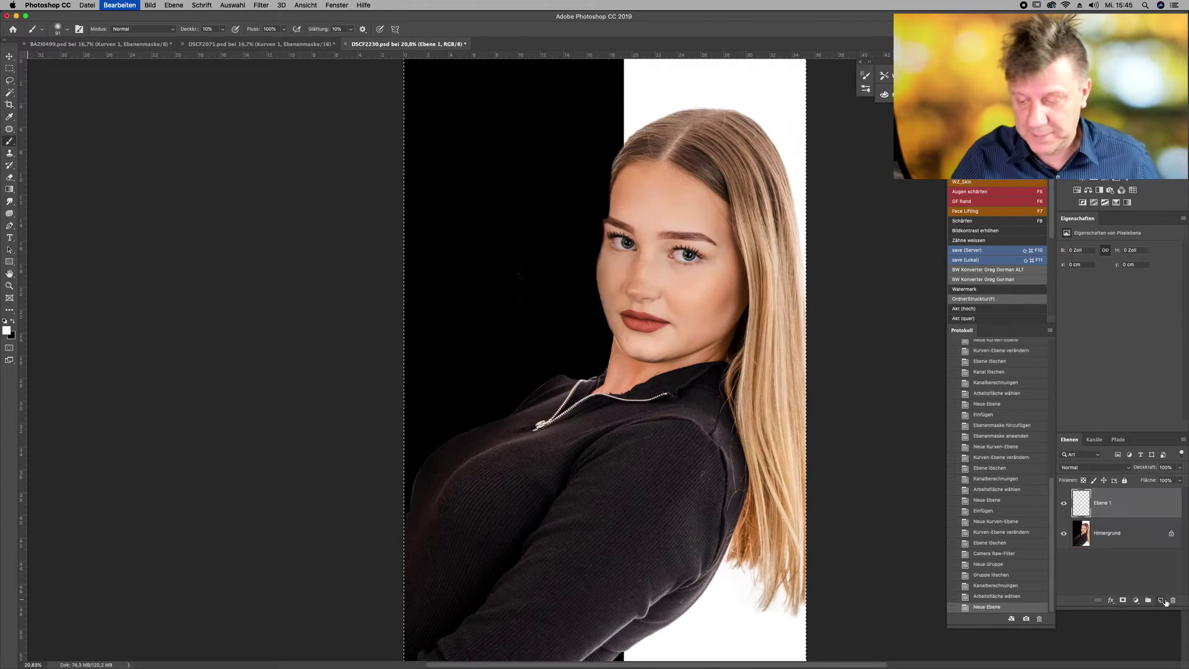
key(ctrl+v)
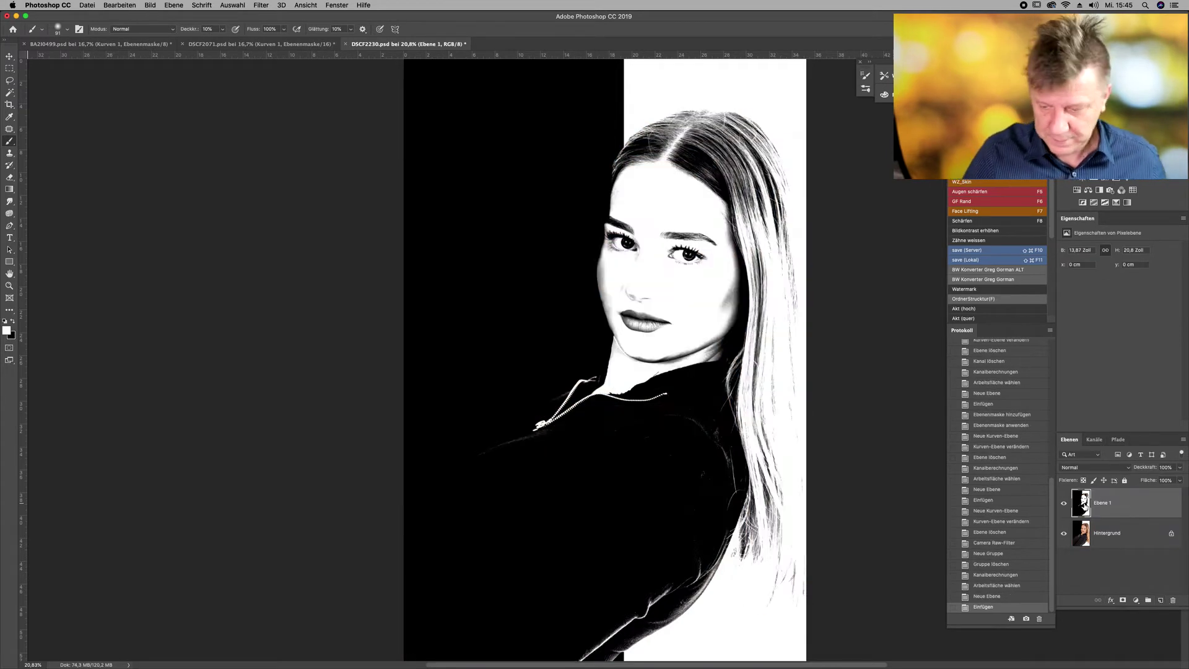
click(1149, 600)
click(1136, 600)
Step: Add a Curves adjustment darkening the midtones, then delete the black-and-white layer Ebene 1
click(1135, 654)
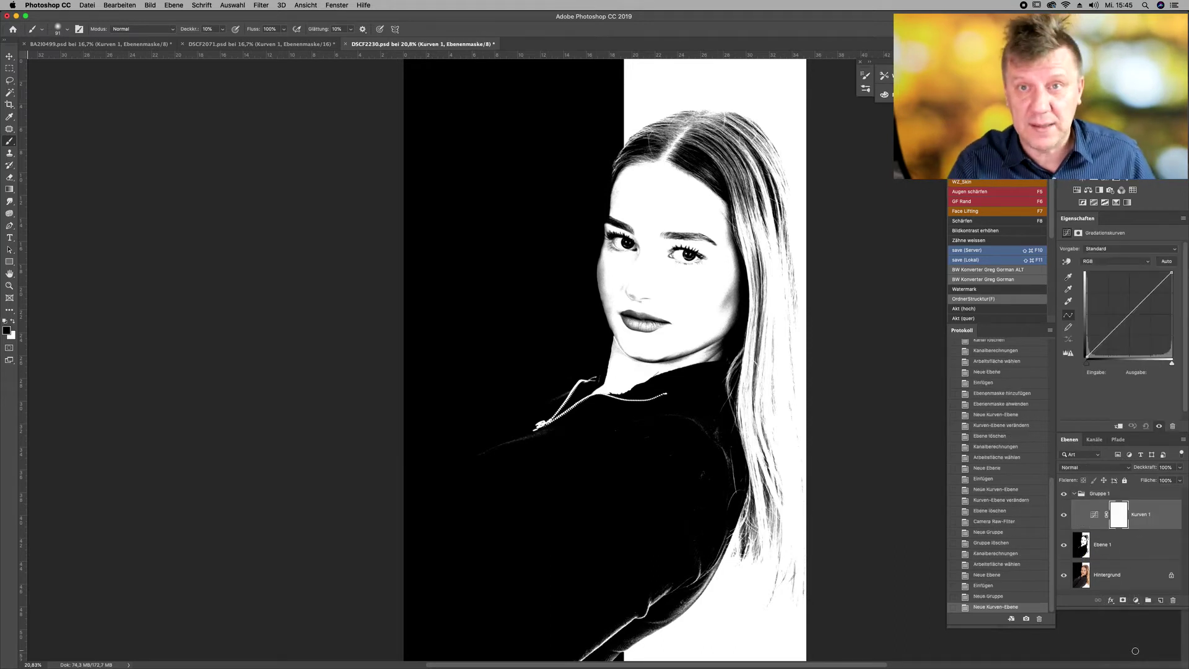
click(1126, 315)
click(1126, 313)
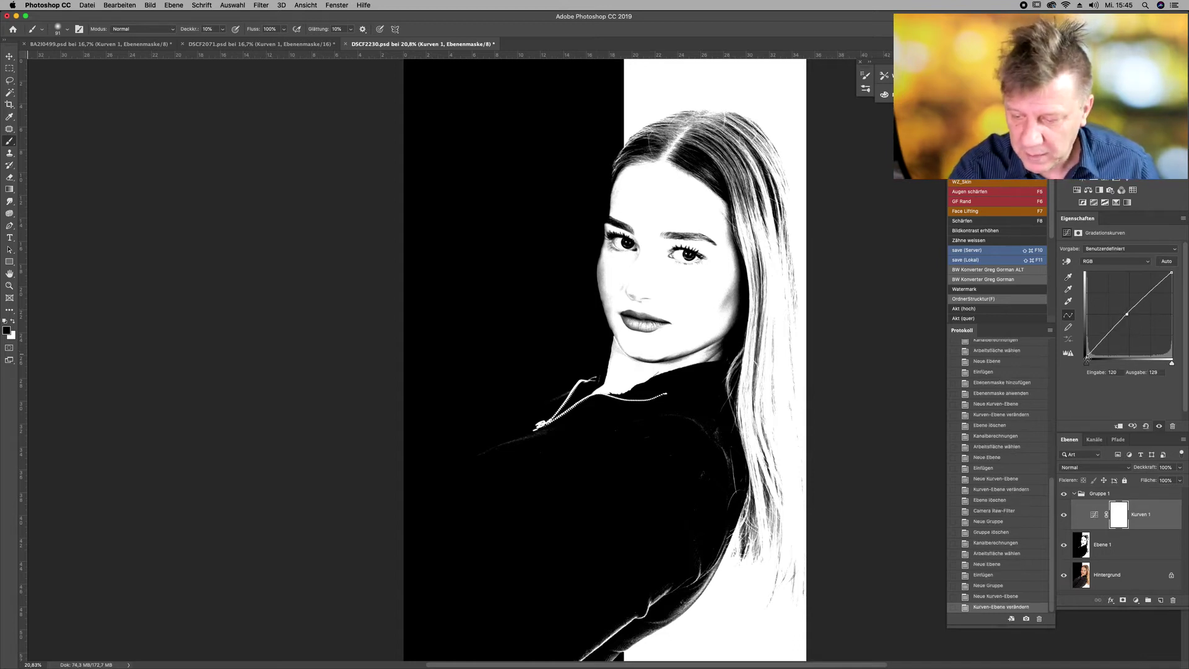
drag(1127, 314, 1130, 336)
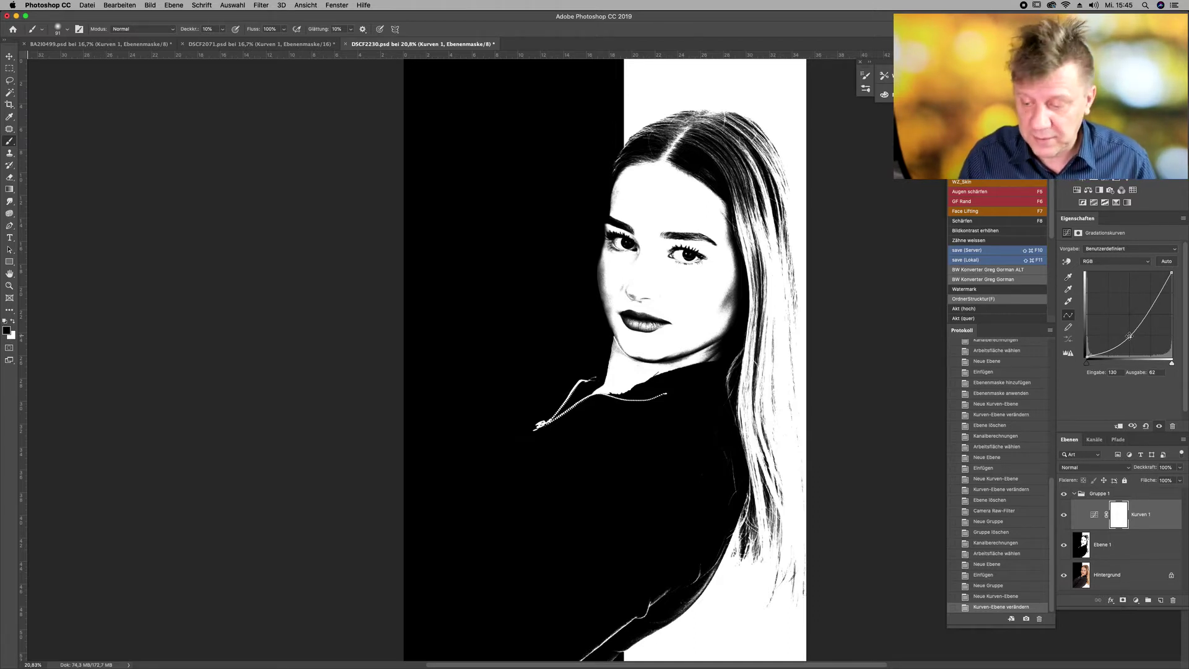
click(1137, 550)
drag(1138, 547, 1173, 602)
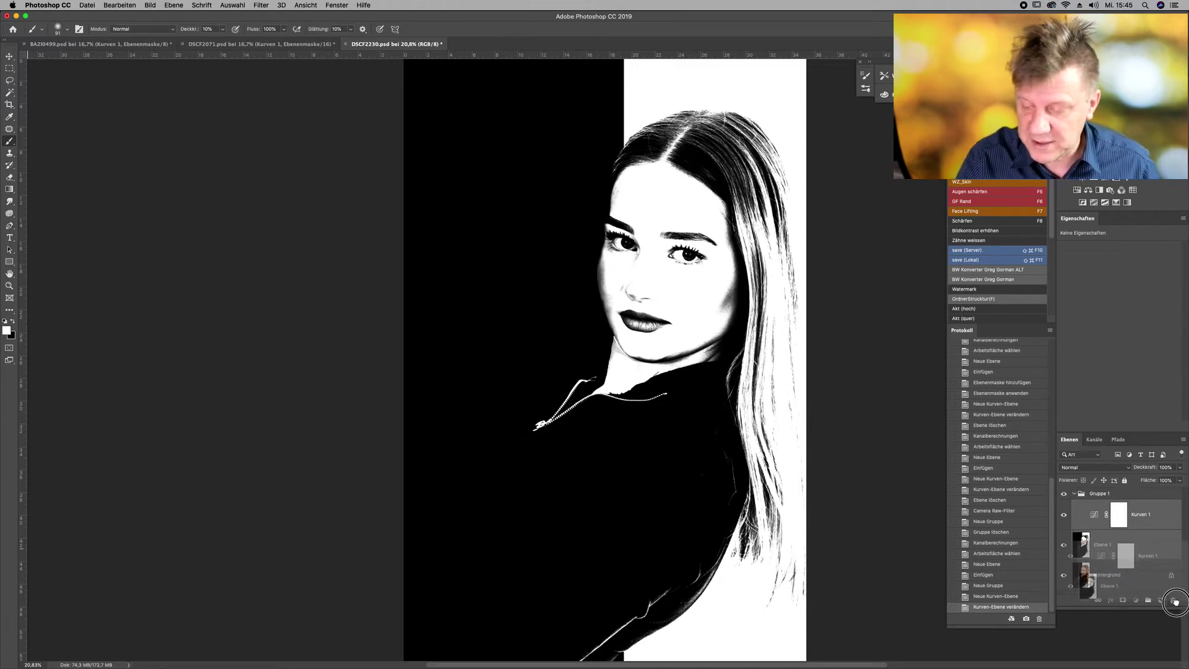
Step: Delete Gruppe 1 and the Alpha 1, Alpha 2 and Alpha 3 channels
drag(1118, 500, 1173, 600)
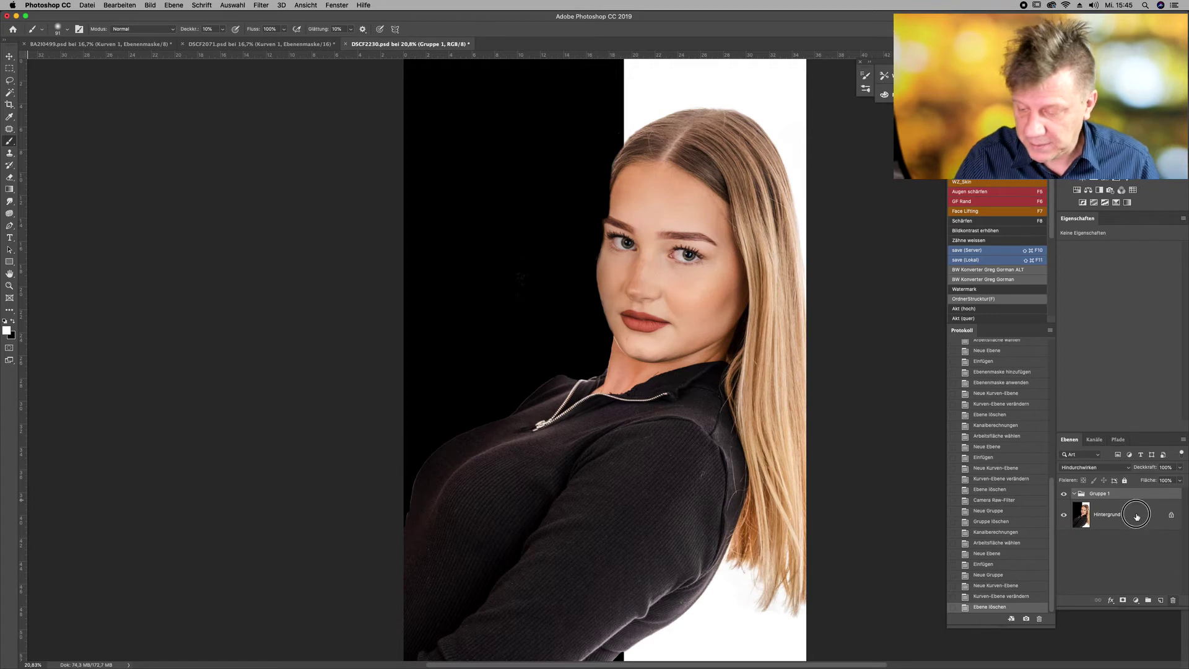
click(1095, 440)
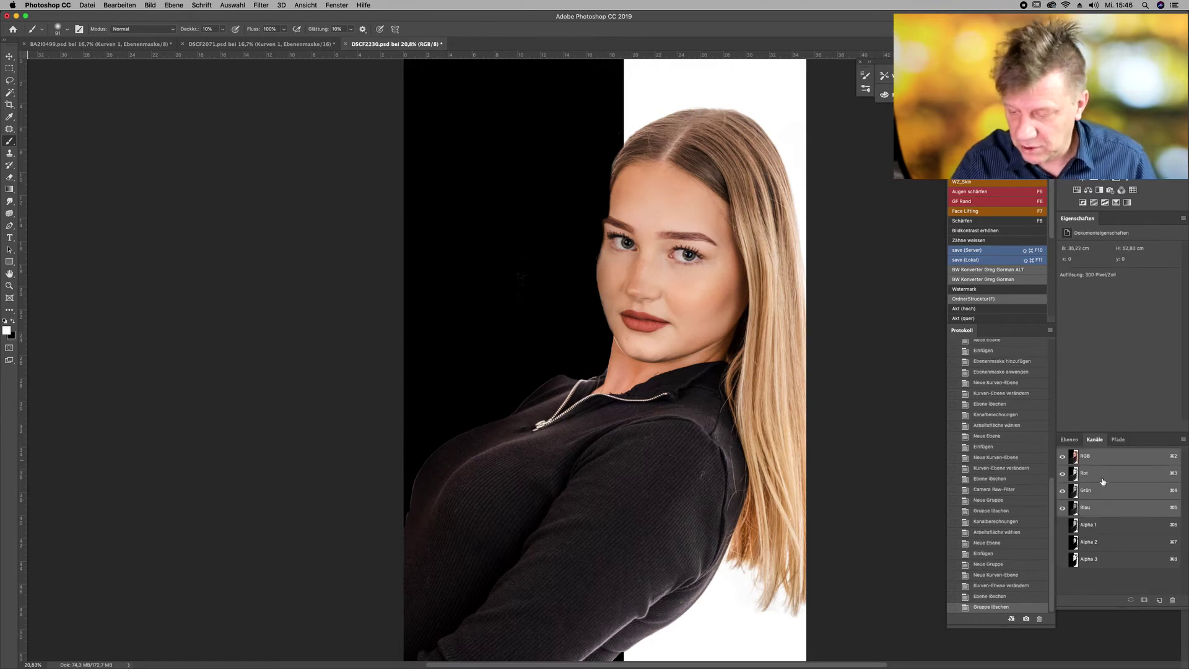
click(1086, 524)
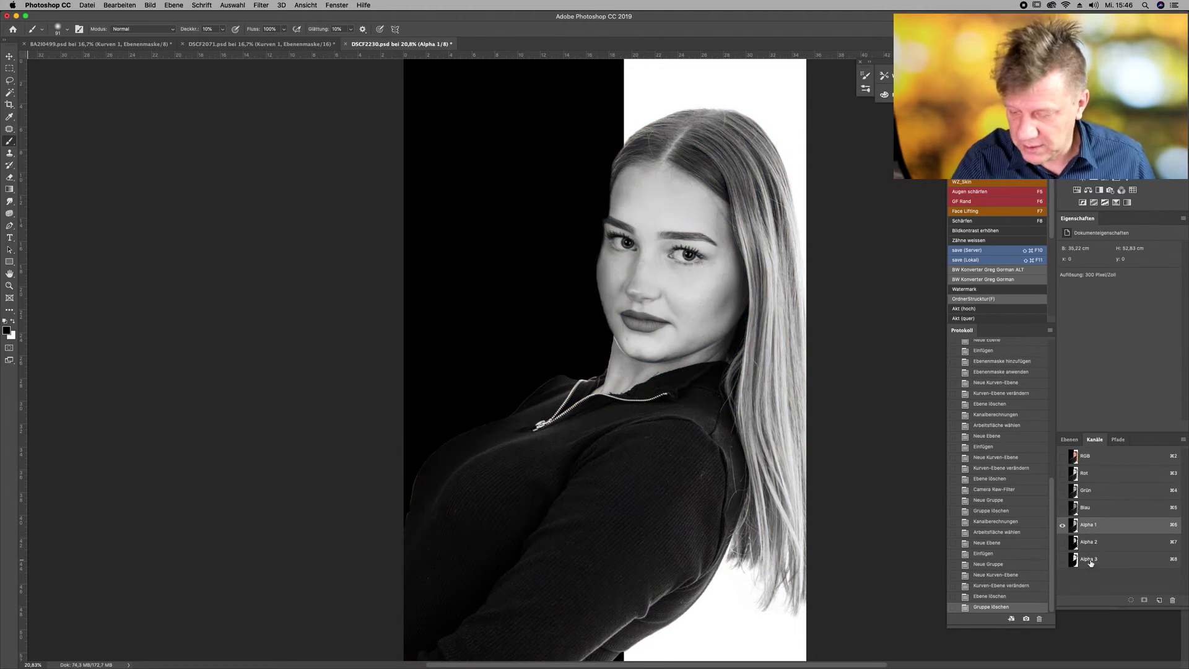
shift+click(1091, 560)
shift+click(1093, 545)
drag(1114, 531, 1171, 598)
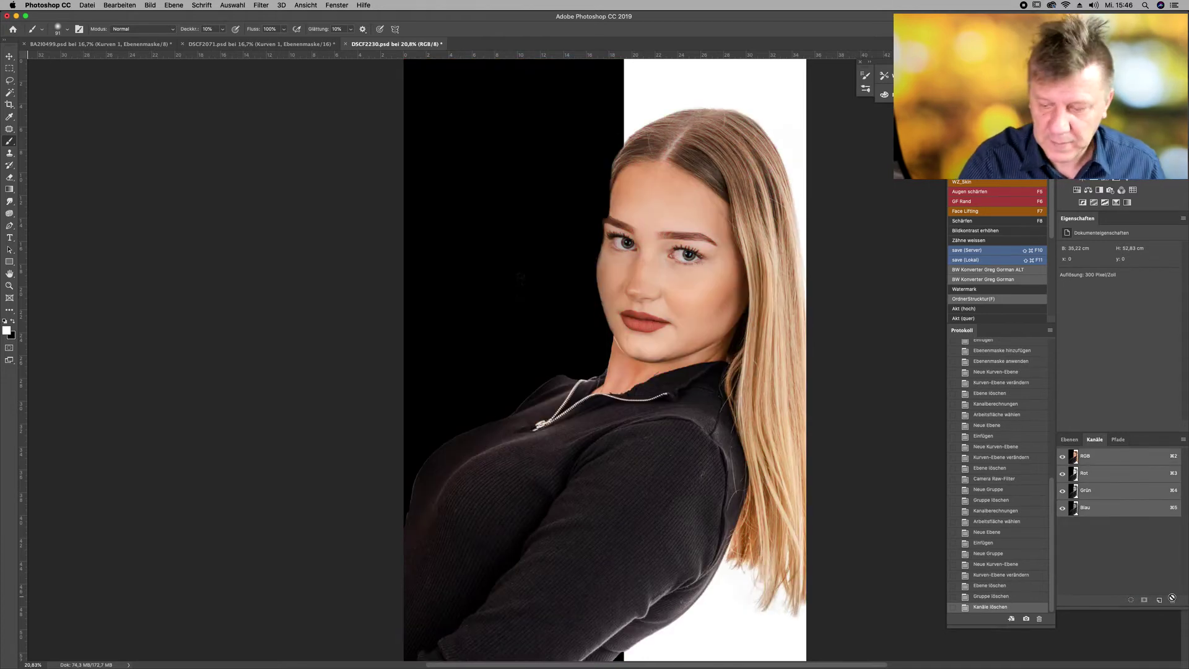
Step: Return to the Layers panel and open Bild > Kanalberechnungen
click(1077, 439)
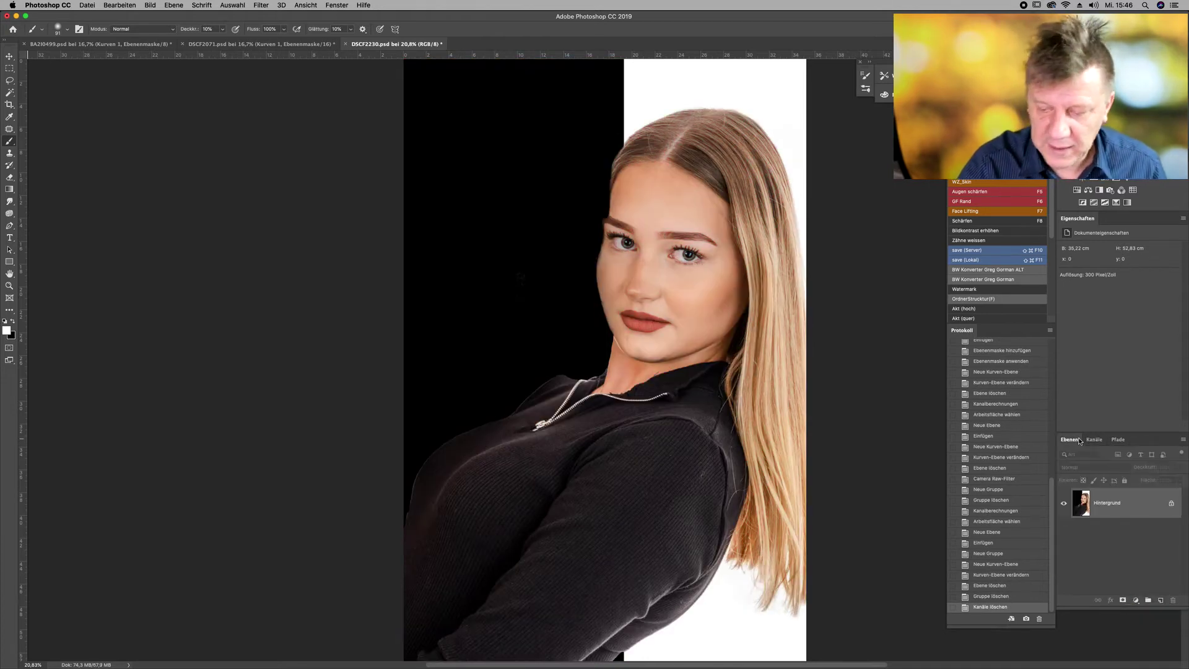
click(150, 5)
click(174, 155)
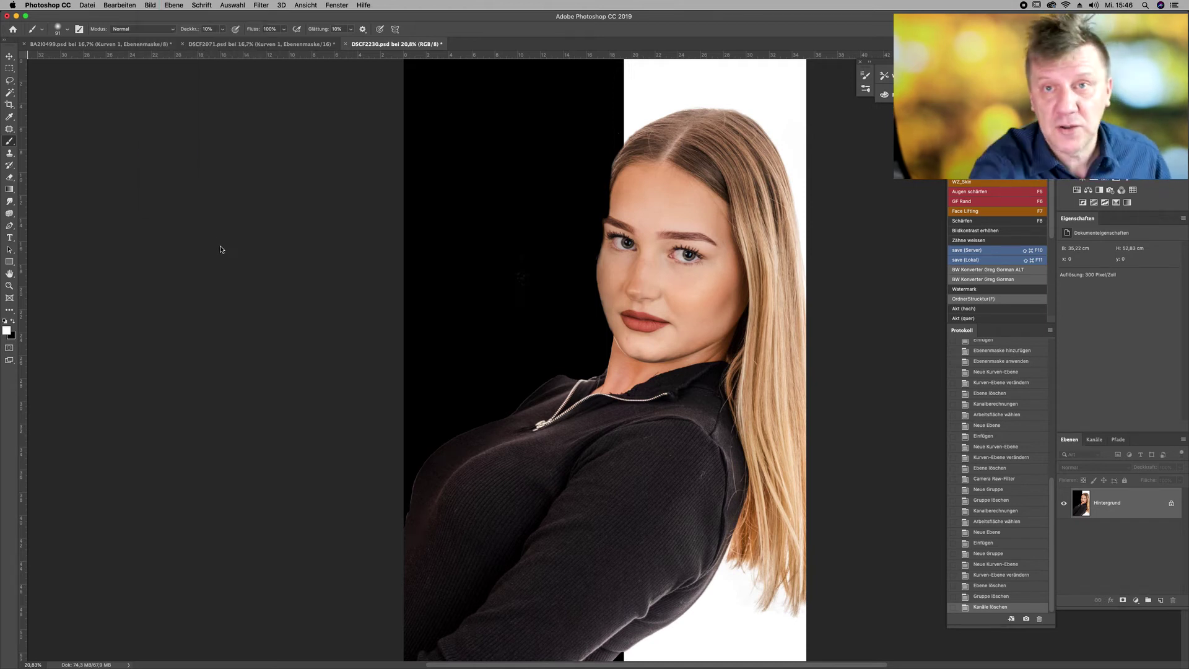
Step: Calculate Grün with Blau in Lineares Licht at 80% into new channel Alpha 1
click(841, 296)
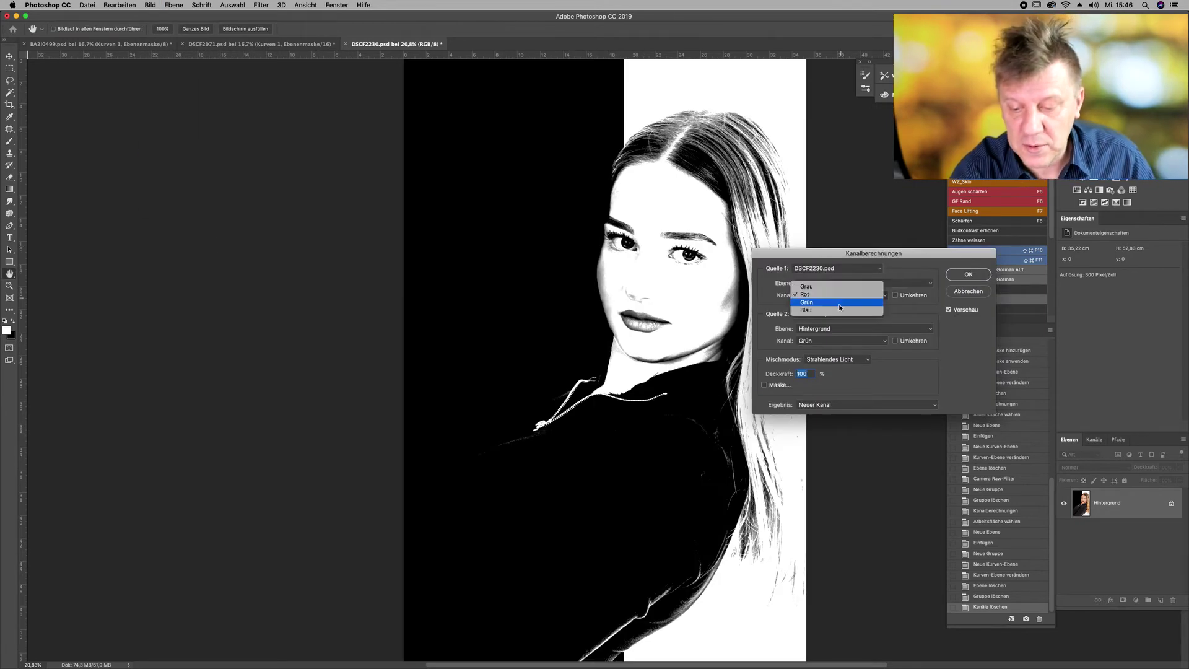
click(839, 305)
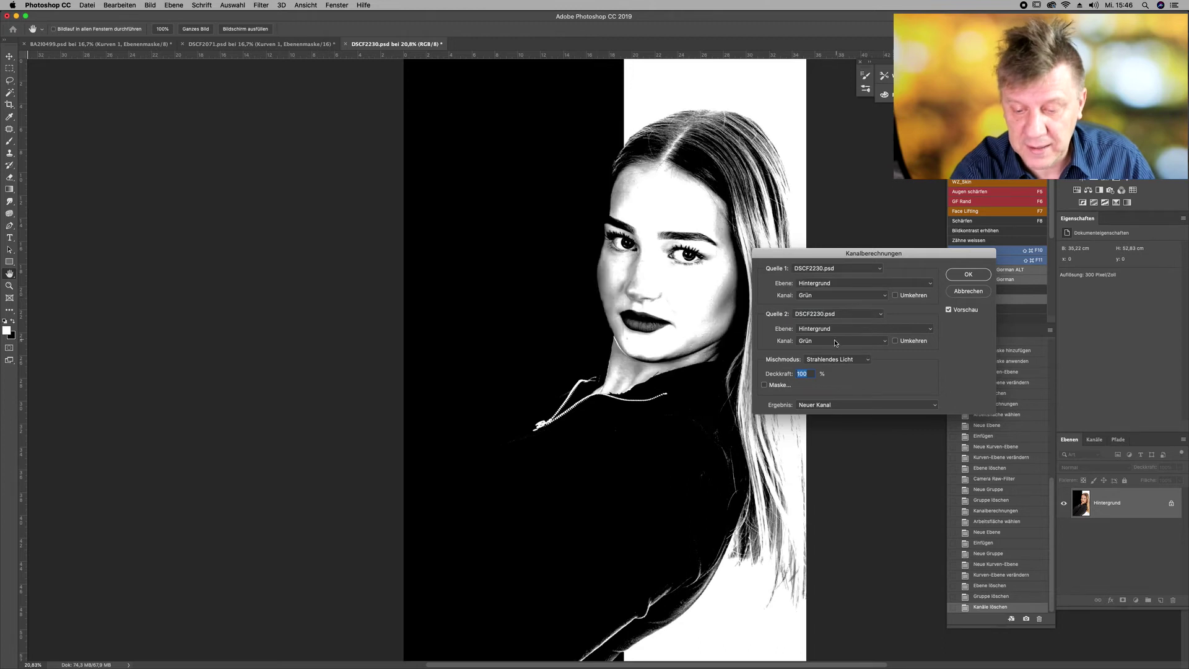
click(837, 341)
click(833, 349)
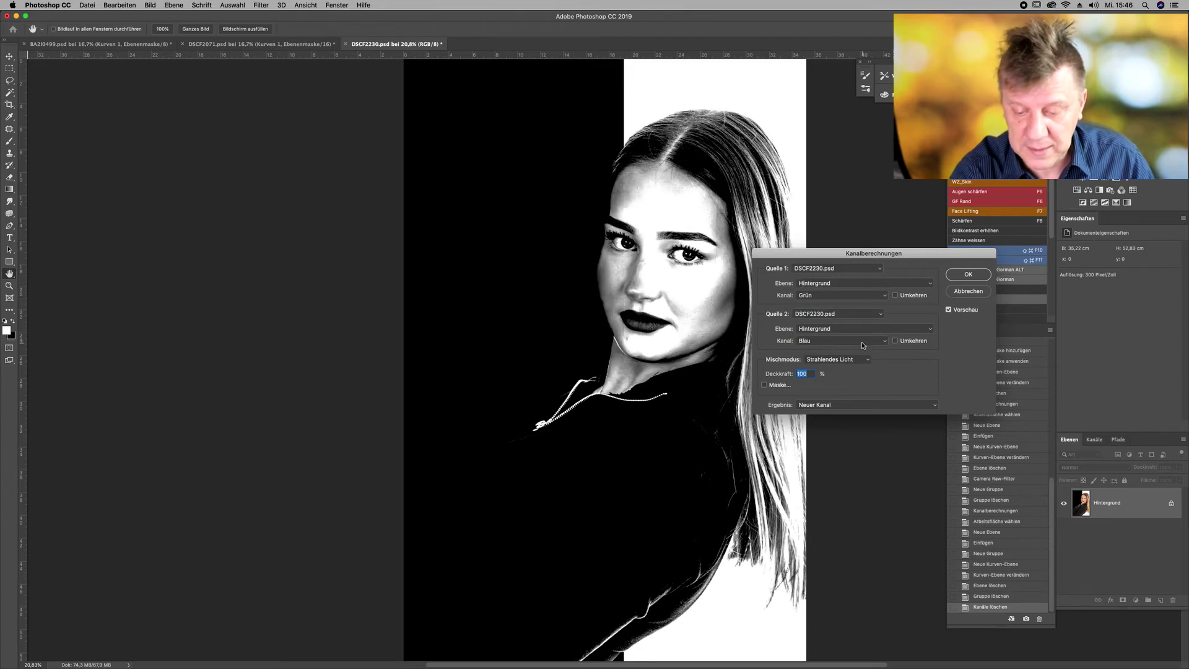
click(830, 361)
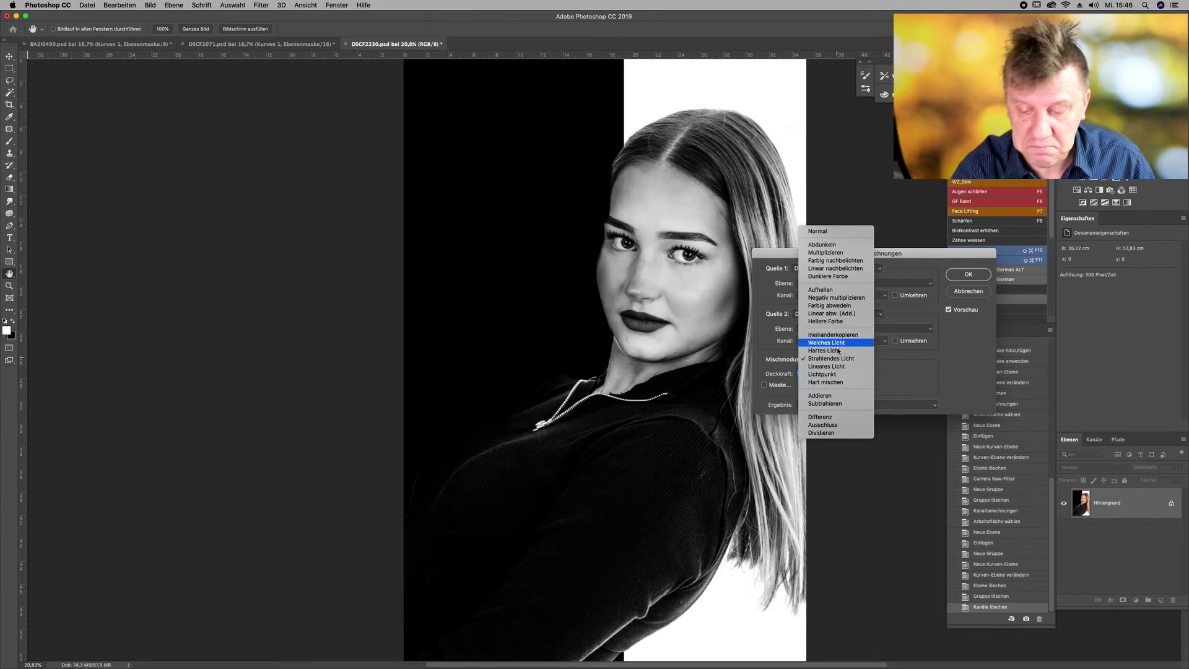
key(Escape)
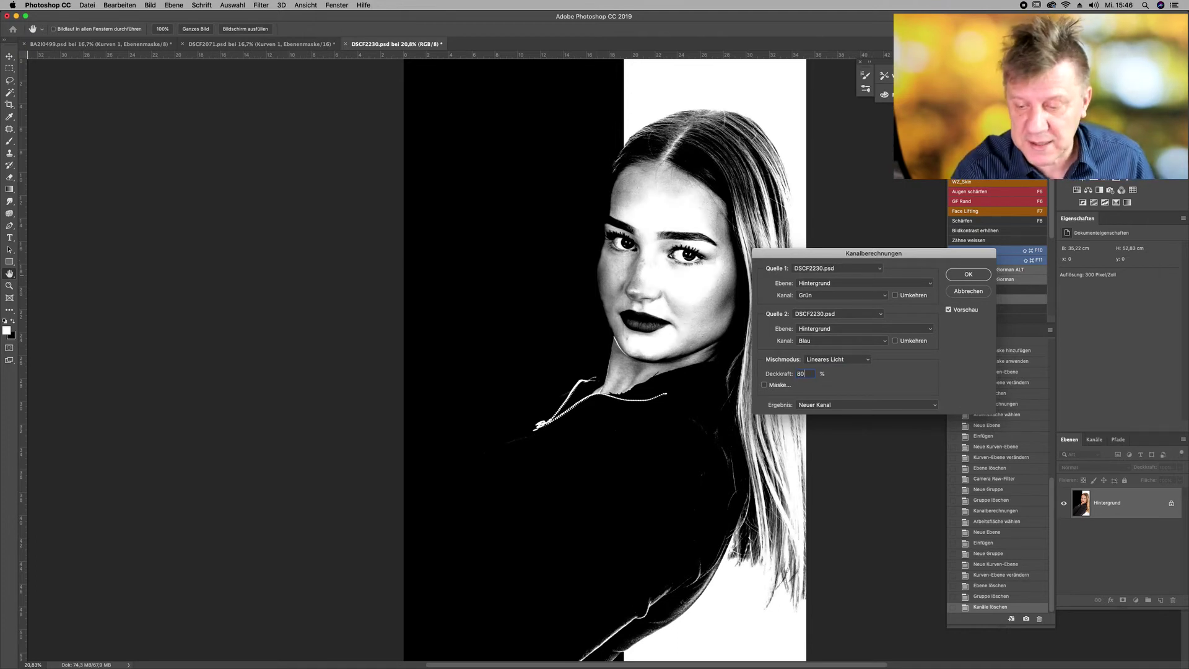
click(968, 275)
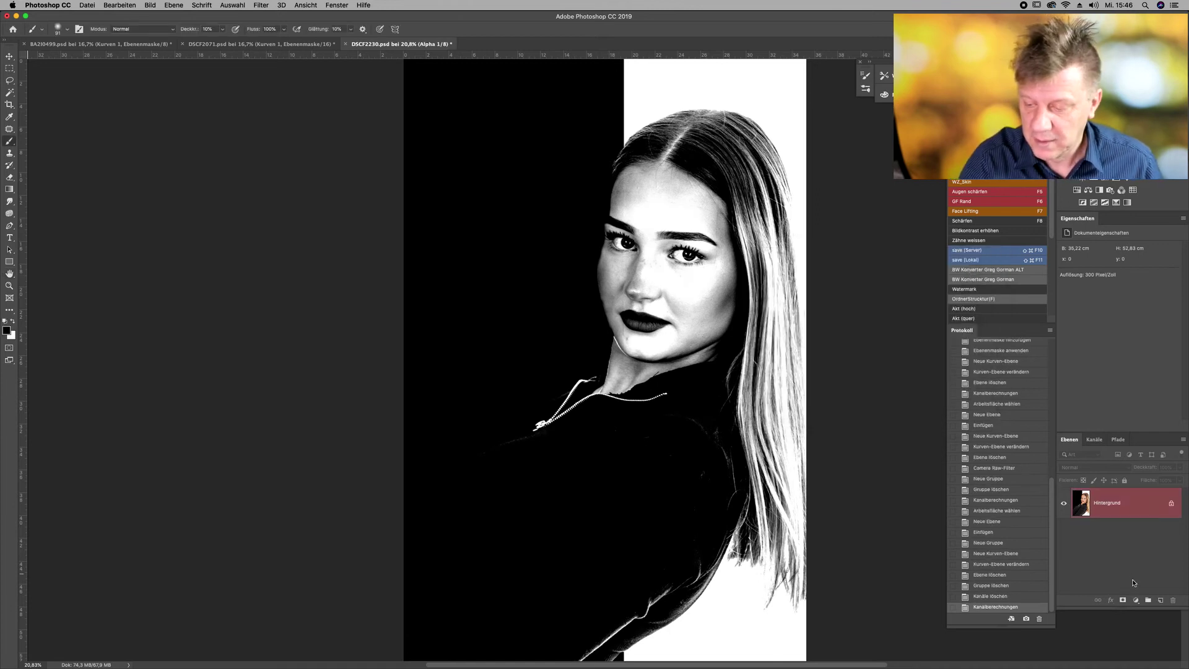
Step: Copy the full Alpha 1 channel and paste it onto new layer Ebene 1
click(1094, 441)
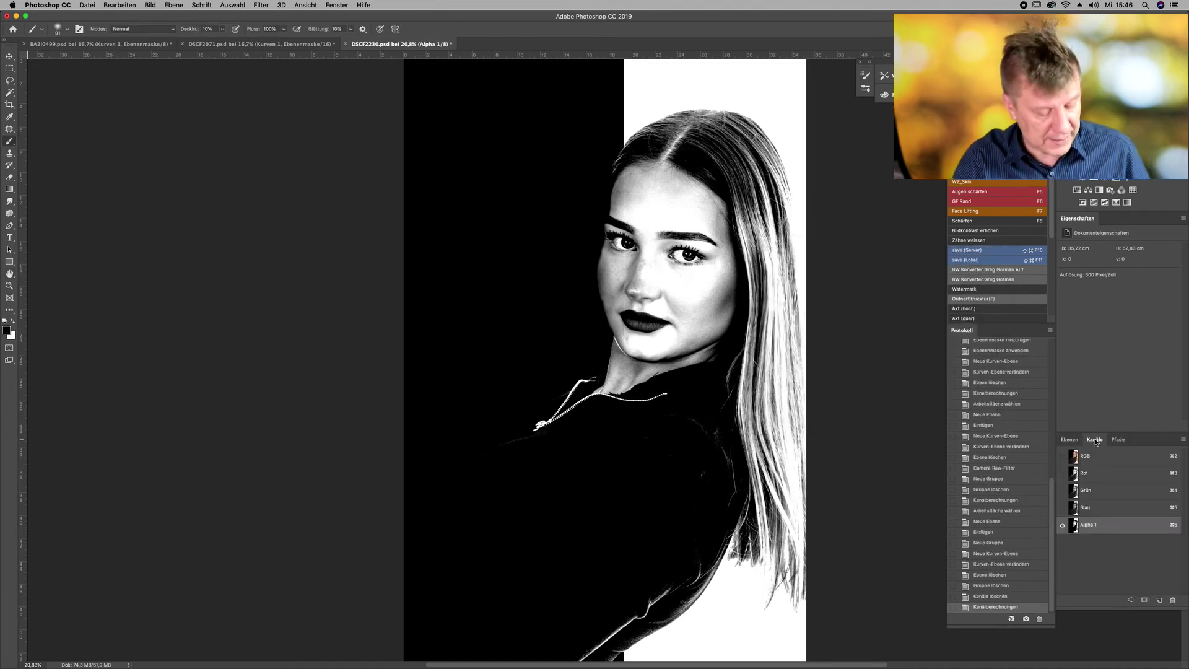
key(super+a)
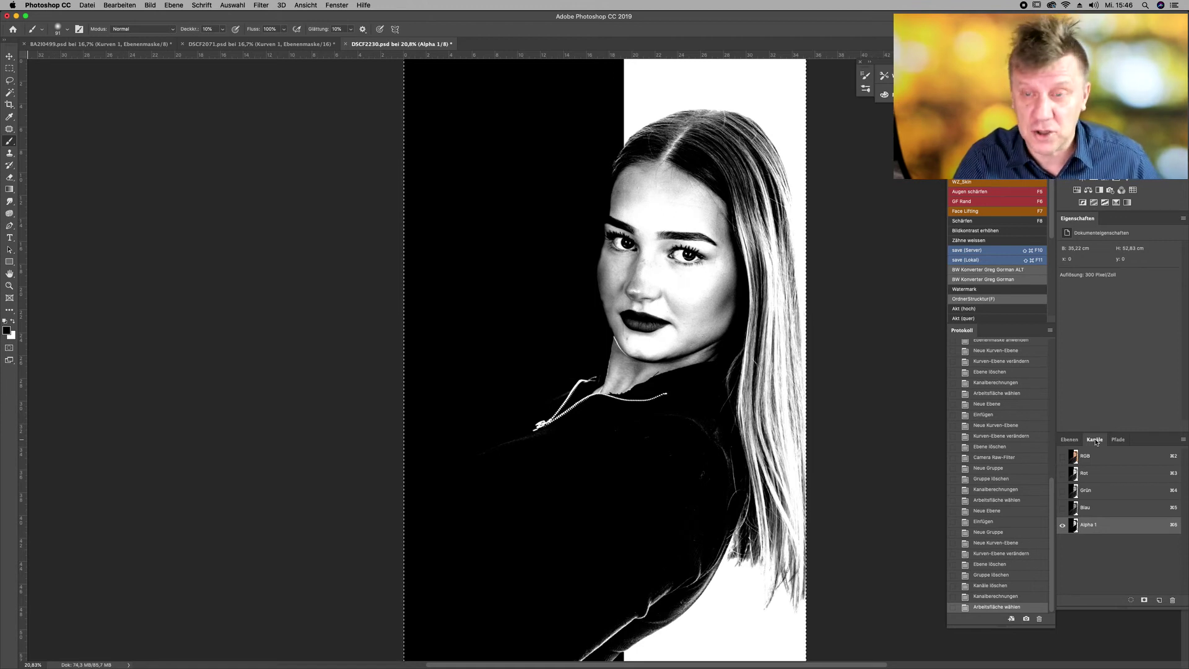
click(1070, 439)
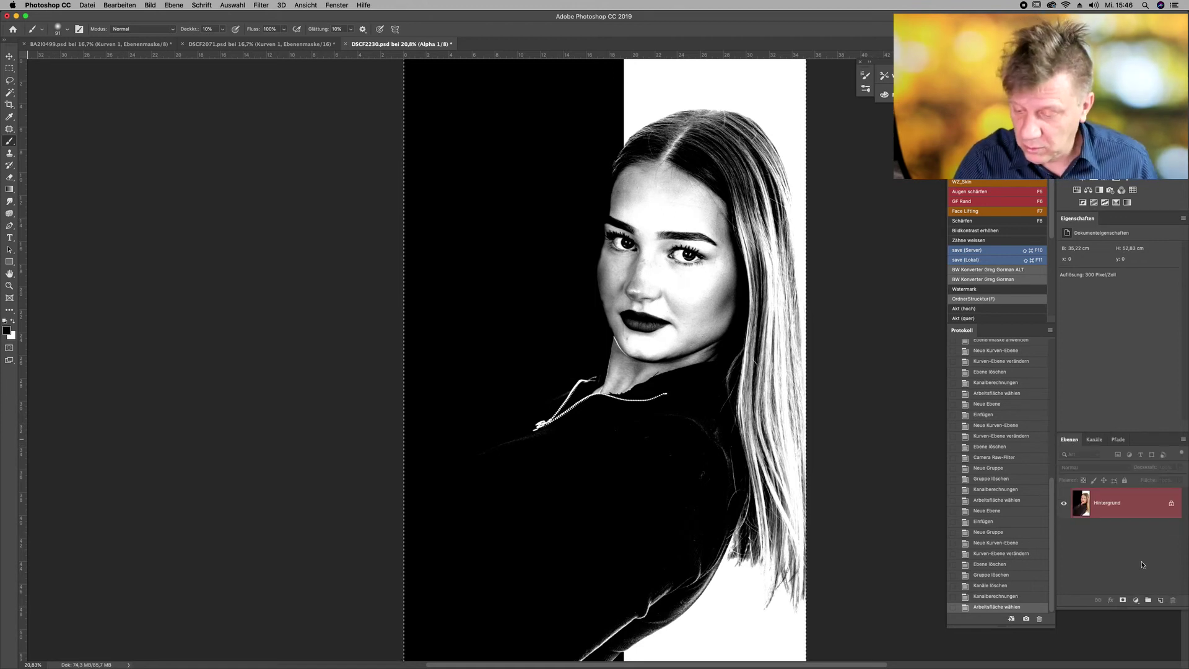
click(1162, 600)
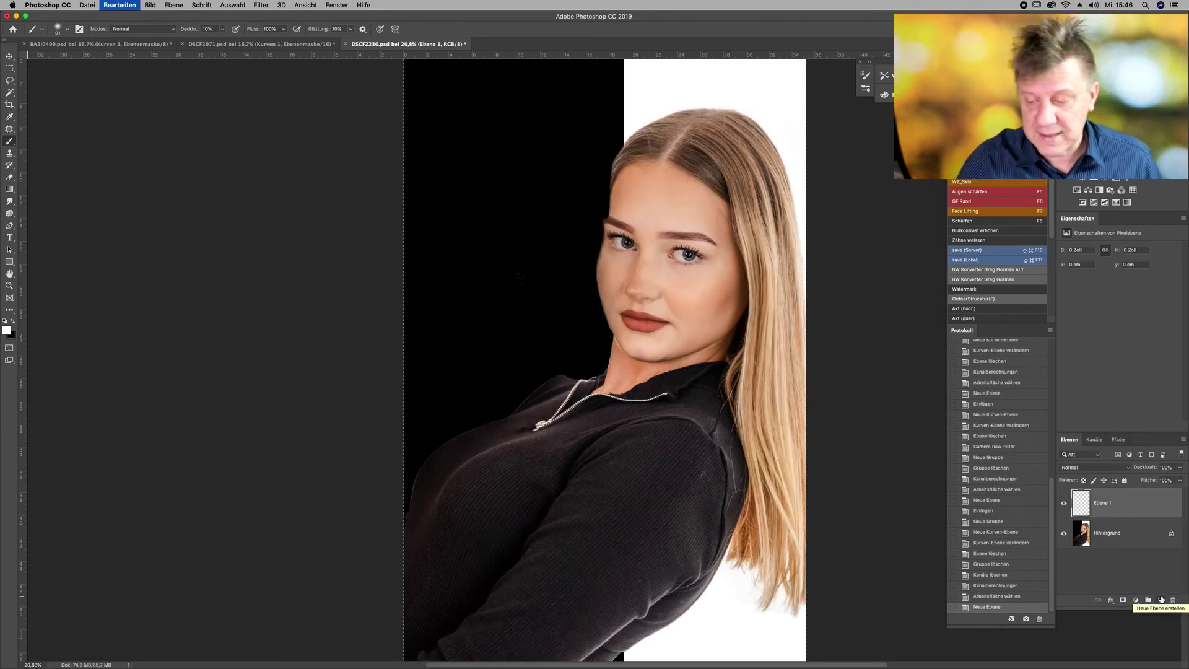
key(super+v)
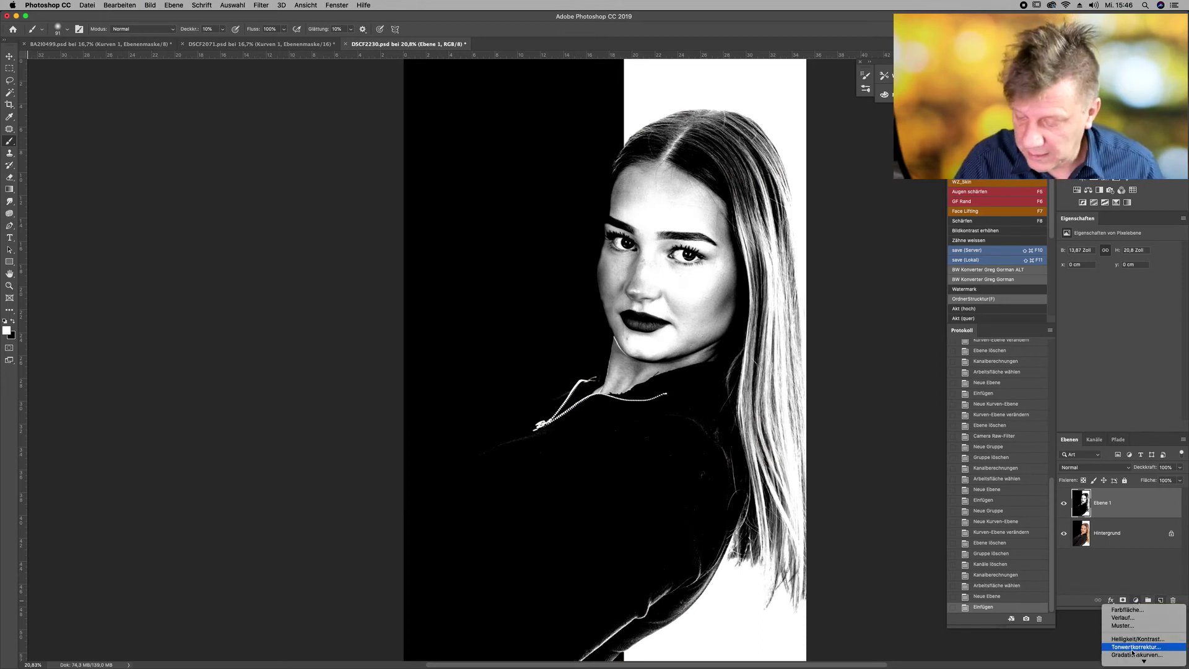
Step: Add Kurven 1, raising a midtone point and lifting the shadow point to brighten
key(super+m)
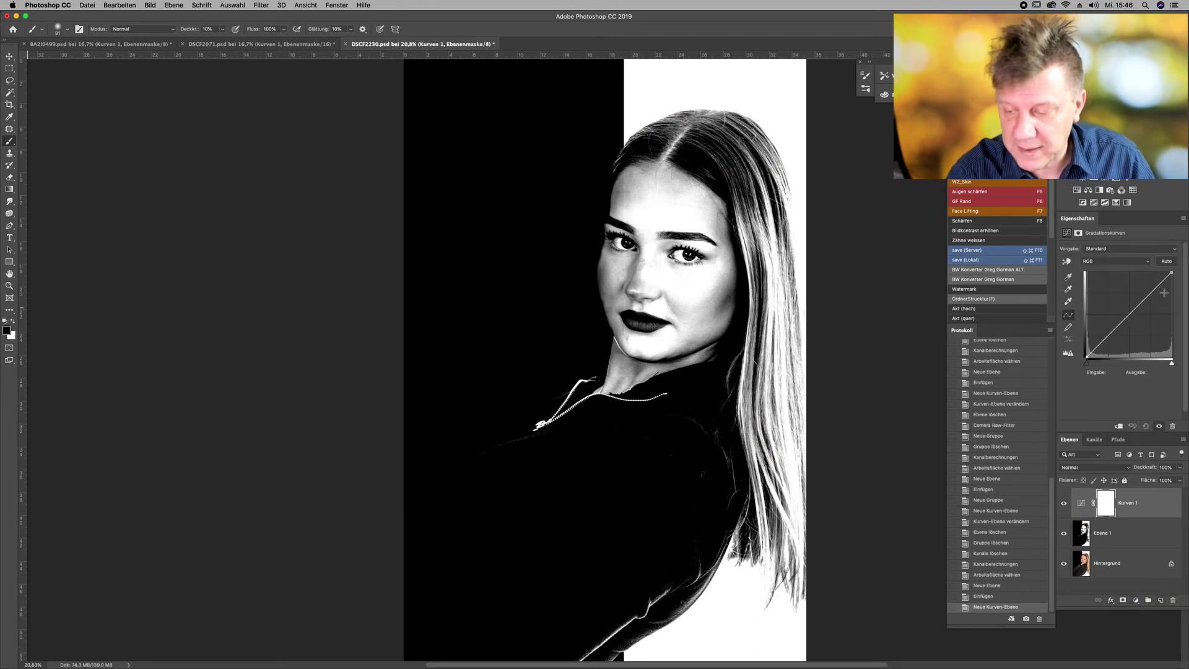
click(1130, 314)
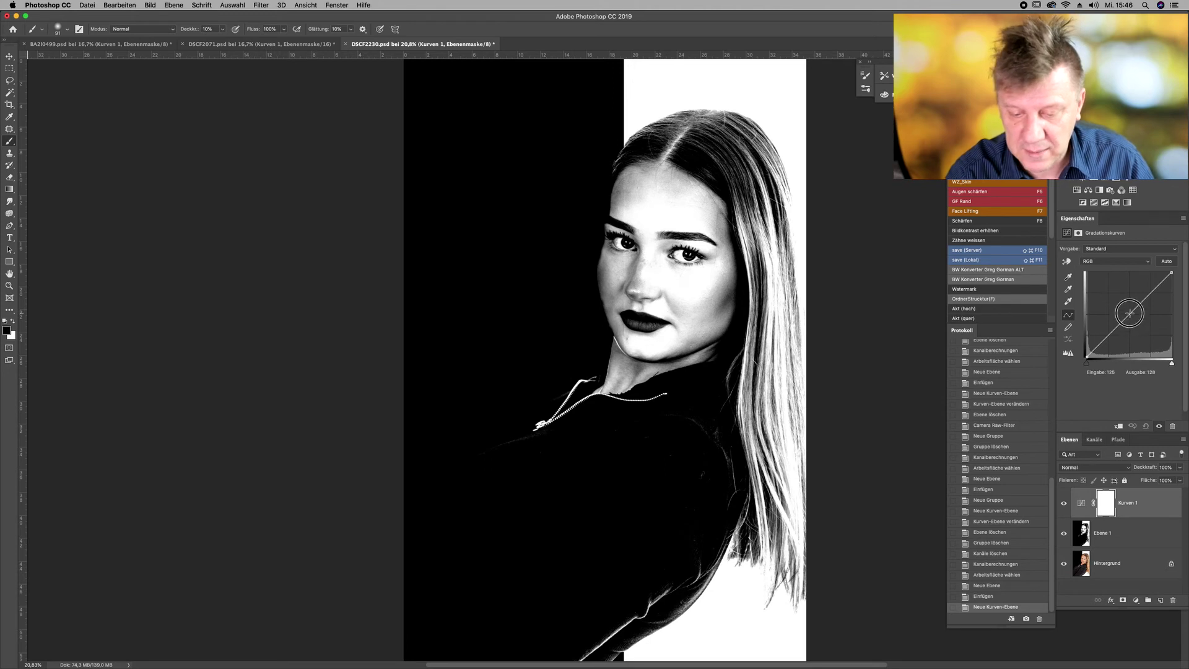
drag(1129, 314, 1158, 289)
drag(1104, 333, 1104, 326)
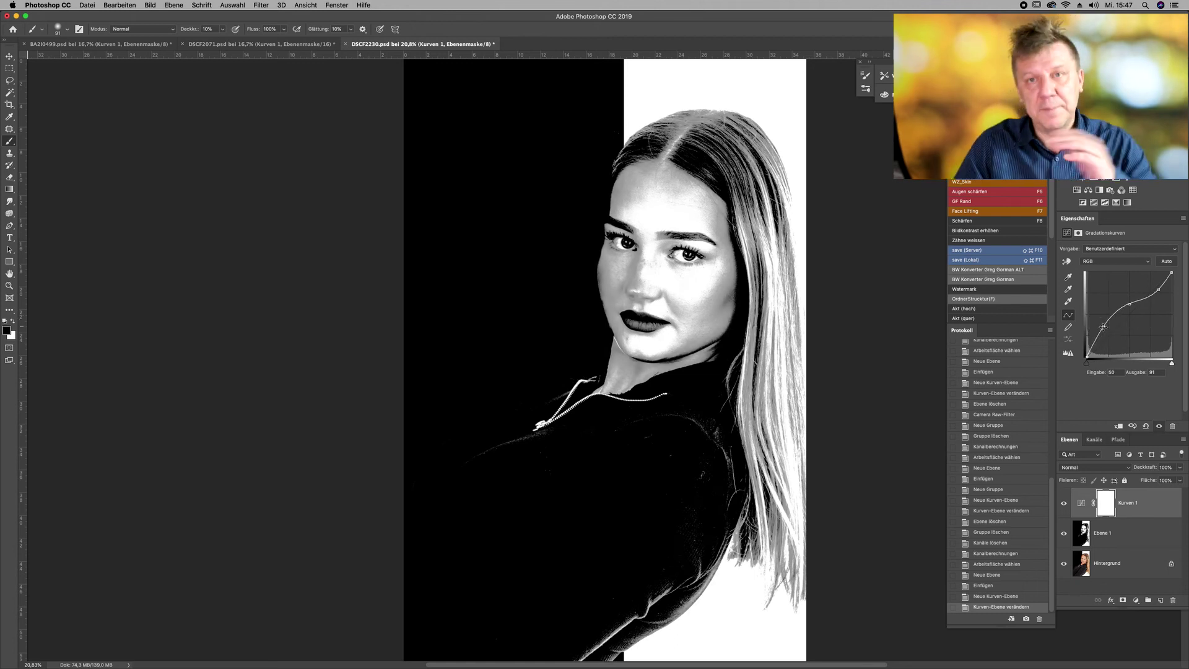